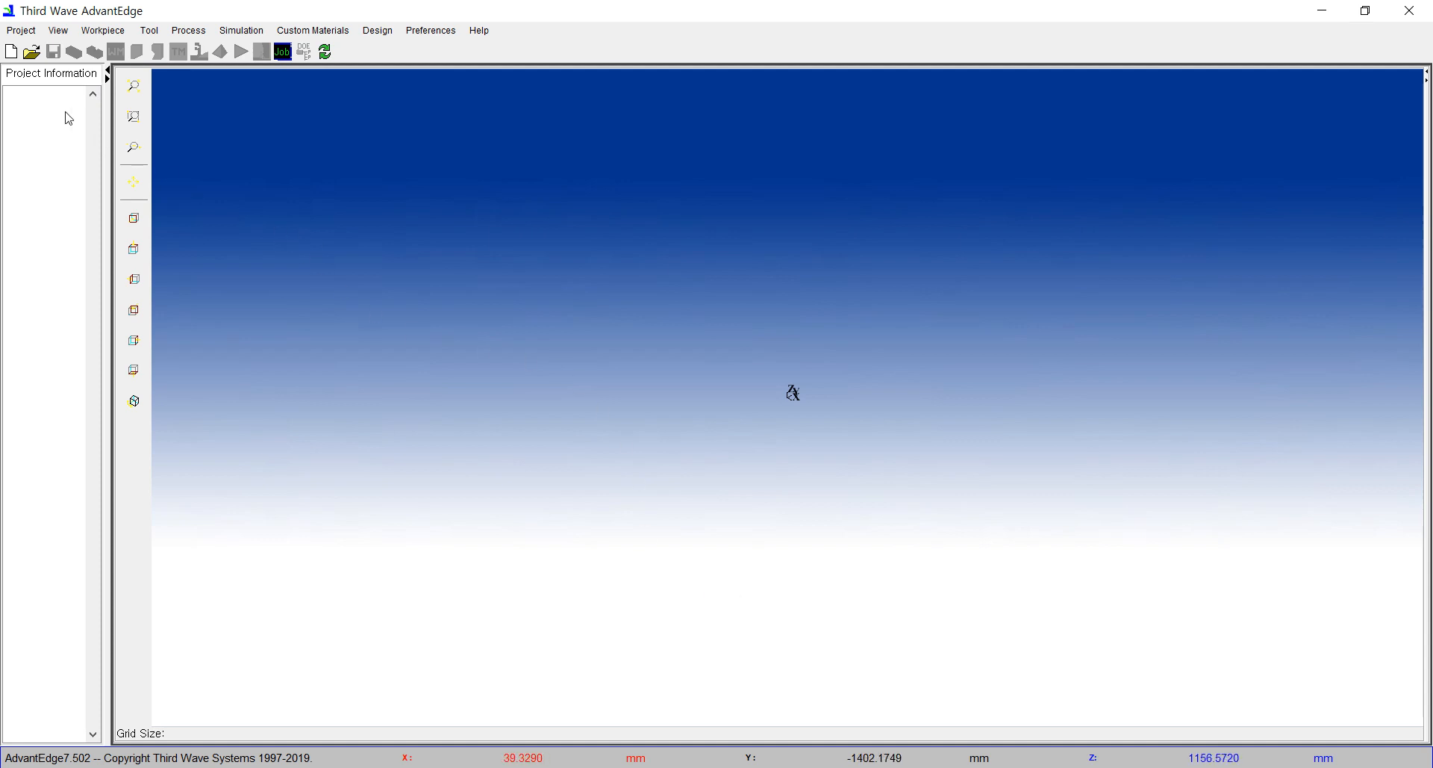
Step: Create a 3D turning project named test, using Nose Turning with a translating workpiece
{"action": "left_click", "coordinate": [12, 52]}
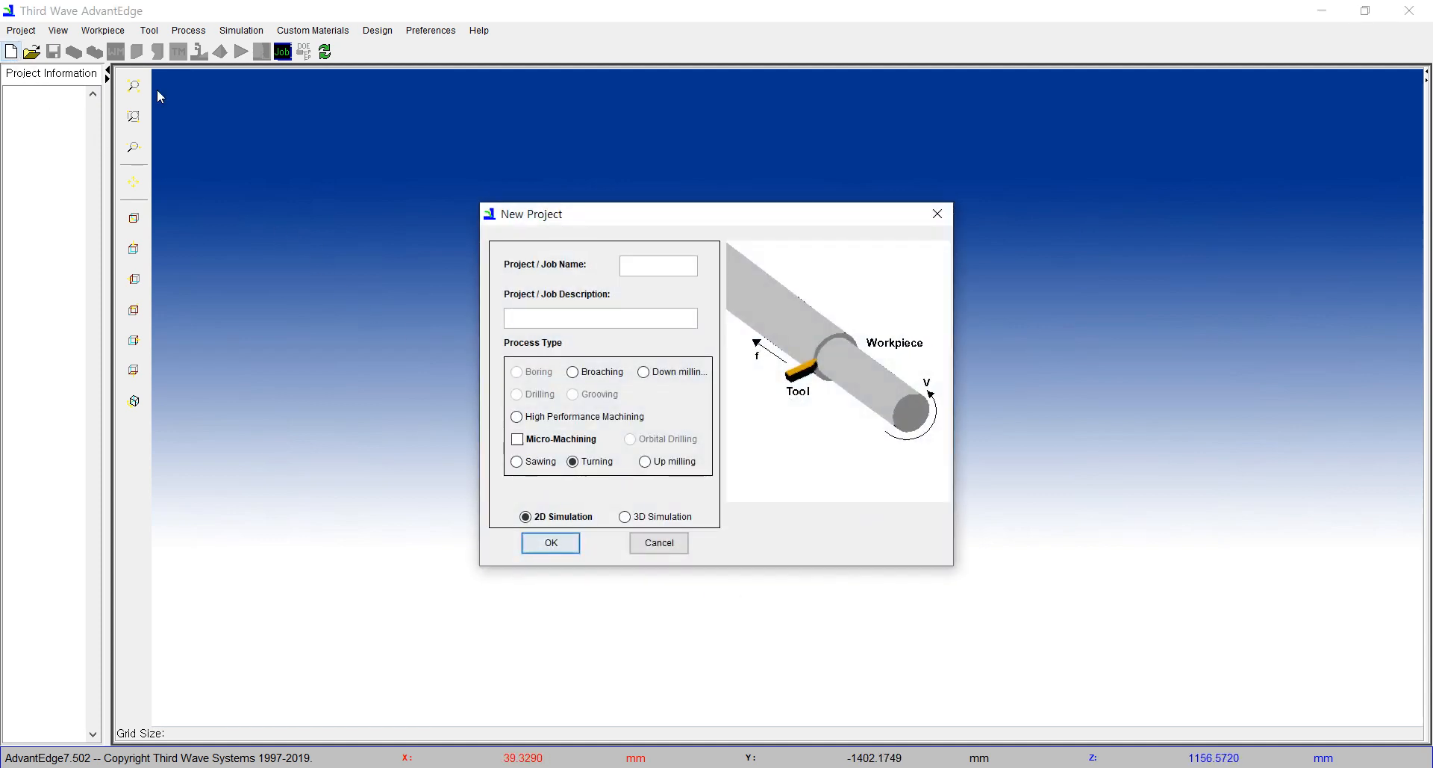
{"action": "left_click", "coordinate": [640, 276]}
{"action": "type", "text": "test"}
{"action": "left_click", "coordinate": [626, 517]}
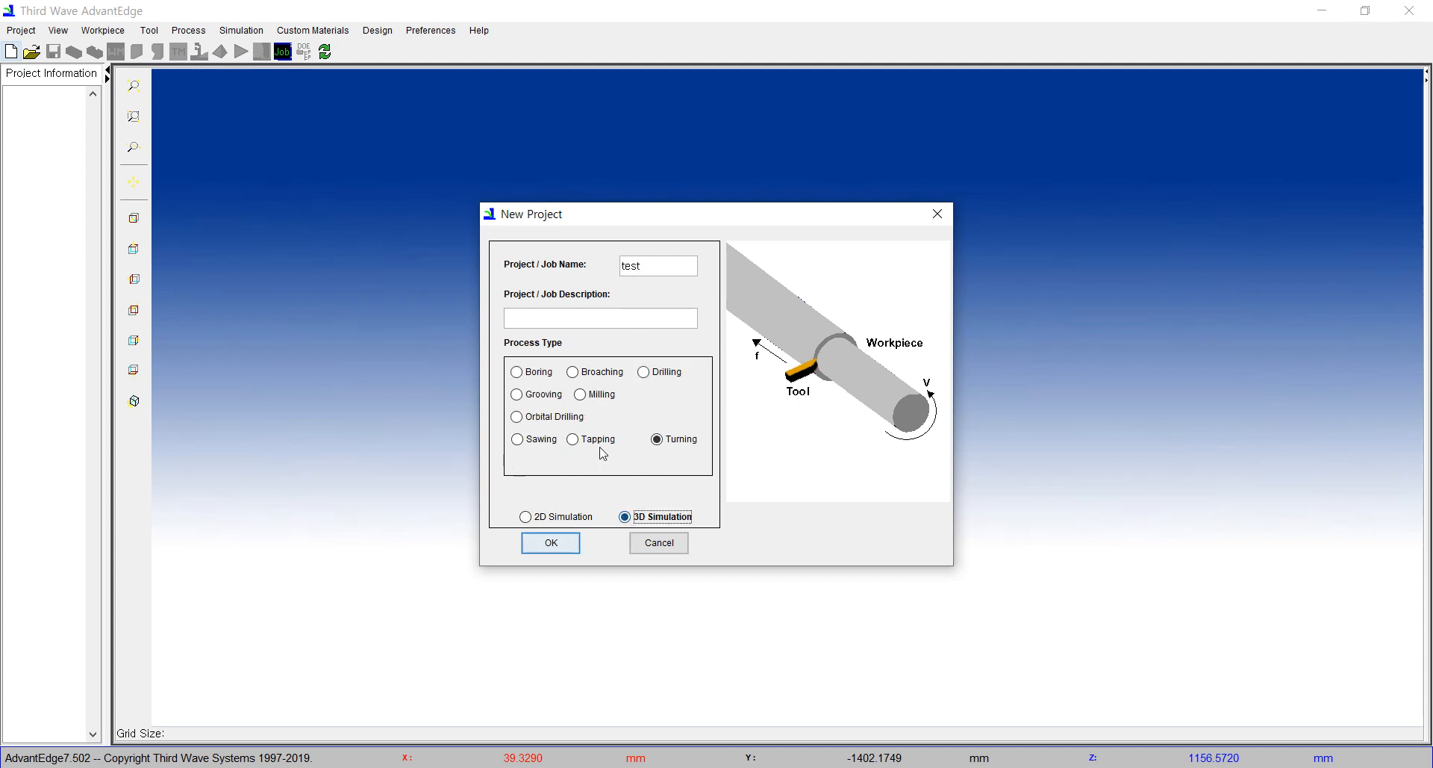
{"action": "left_click", "coordinate": [658, 440]}
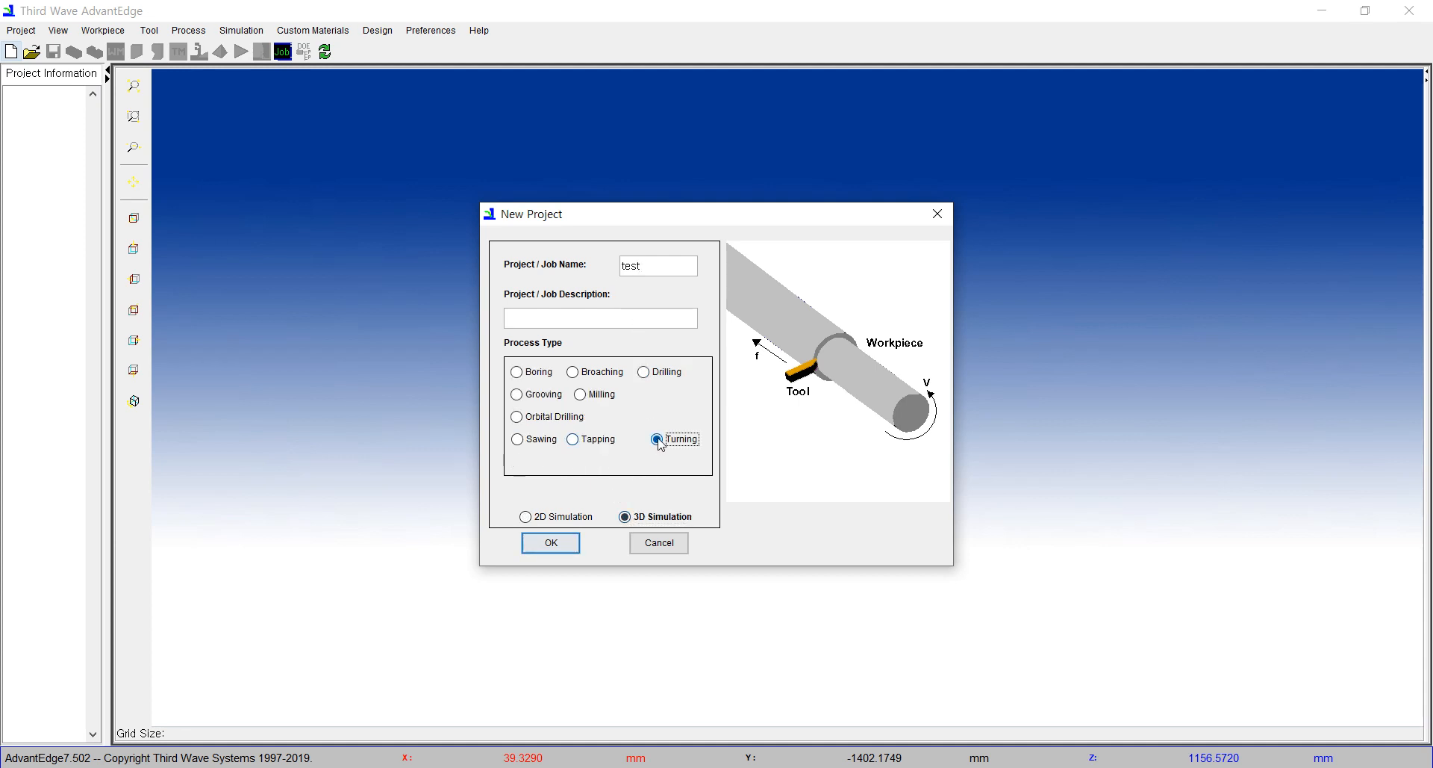
{"action": "left_click", "coordinate": [543, 545]}
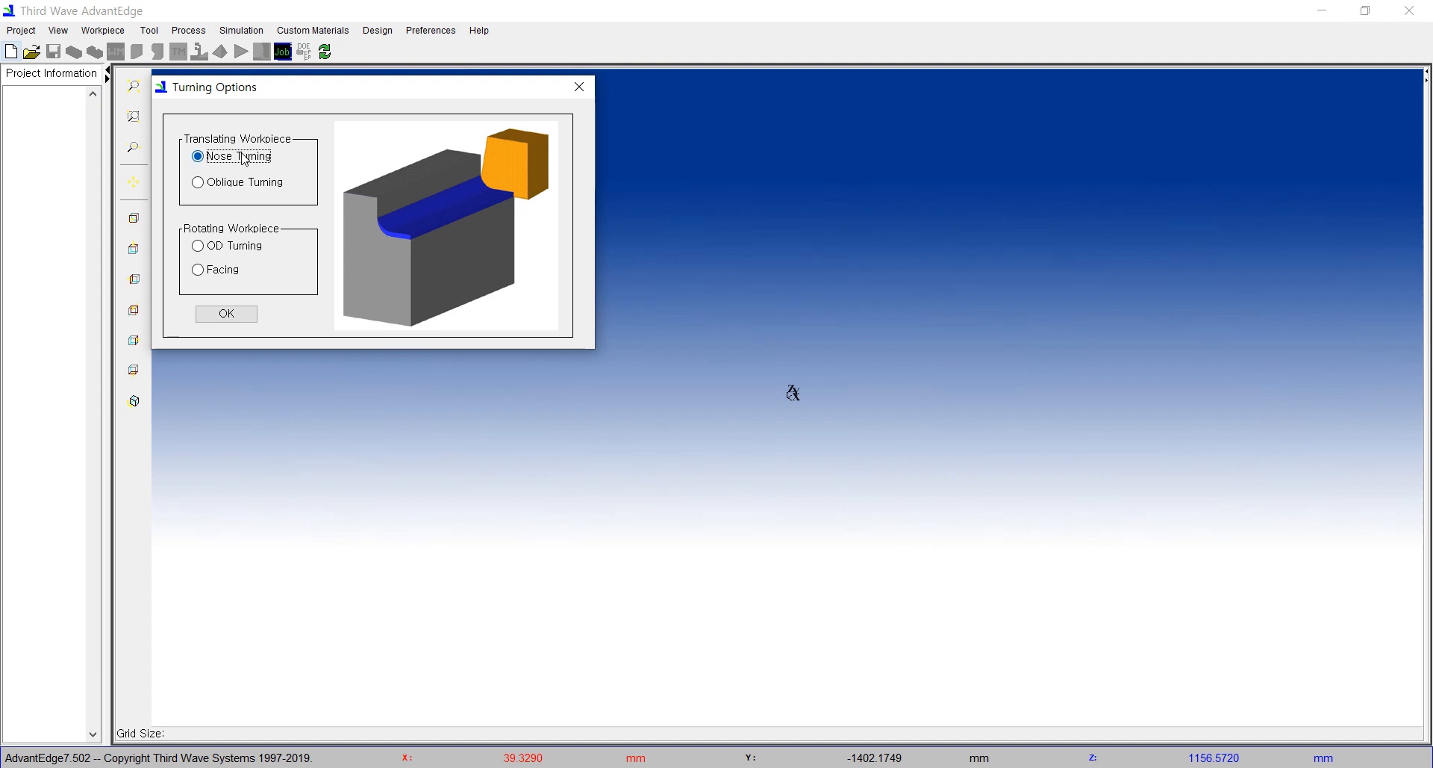
{"action": "left_click", "coordinate": [234, 320]}
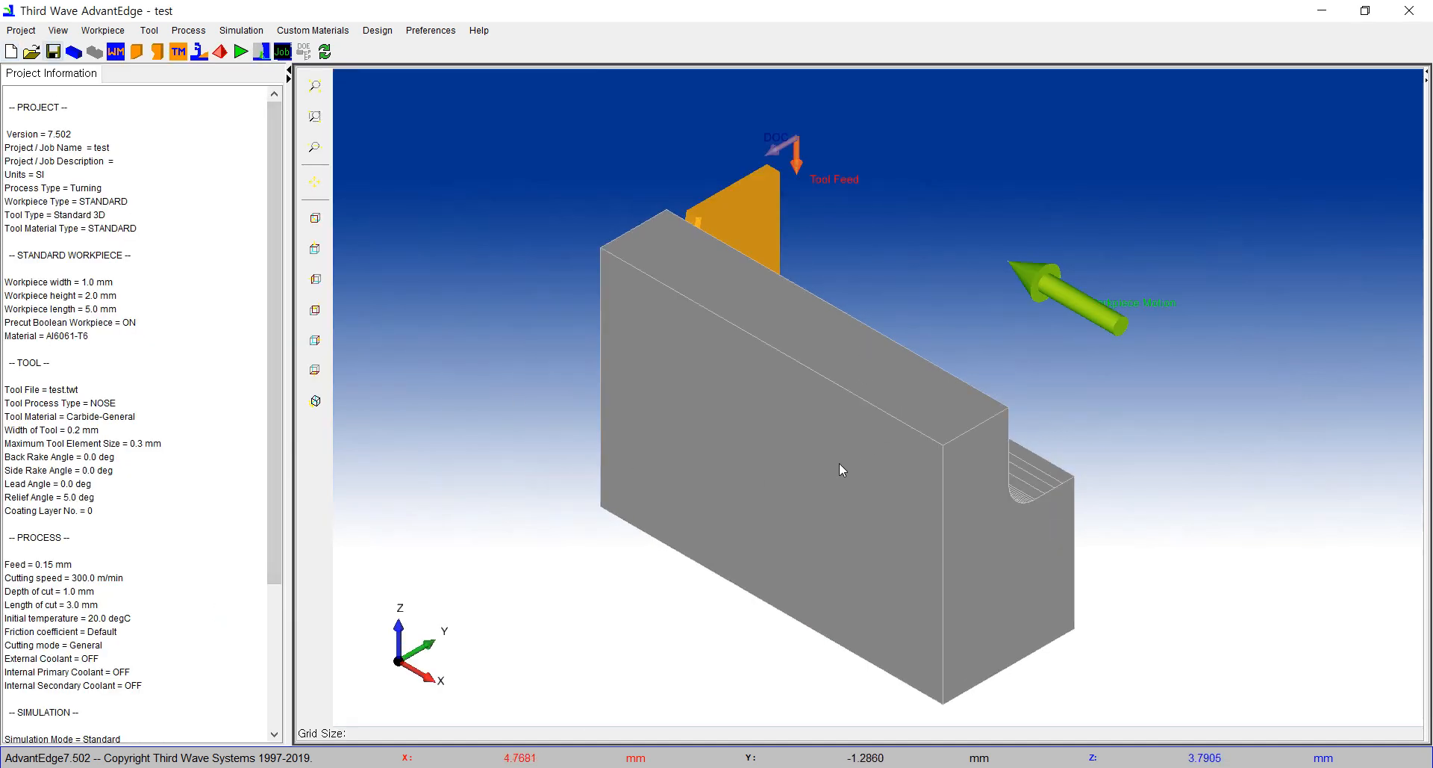
Step: Import the STEP tool file Tool_Edge_Prep_25.stp and open it for checking and orienting the tool
{"action": "middle_click_drag", "start_coordinate": [793, 514], "coordinate": [808, 336]}
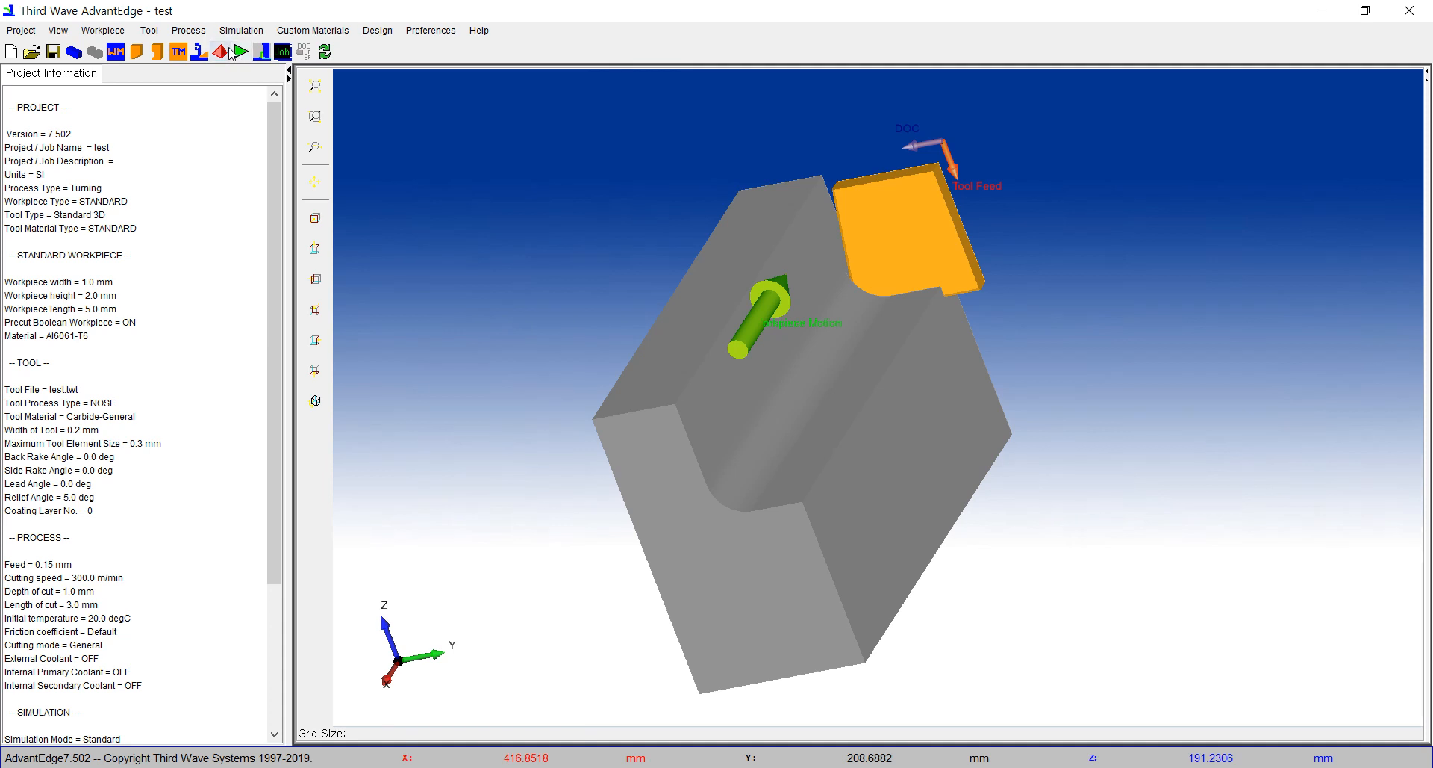
{"action": "left_click", "coordinate": [150, 31]}
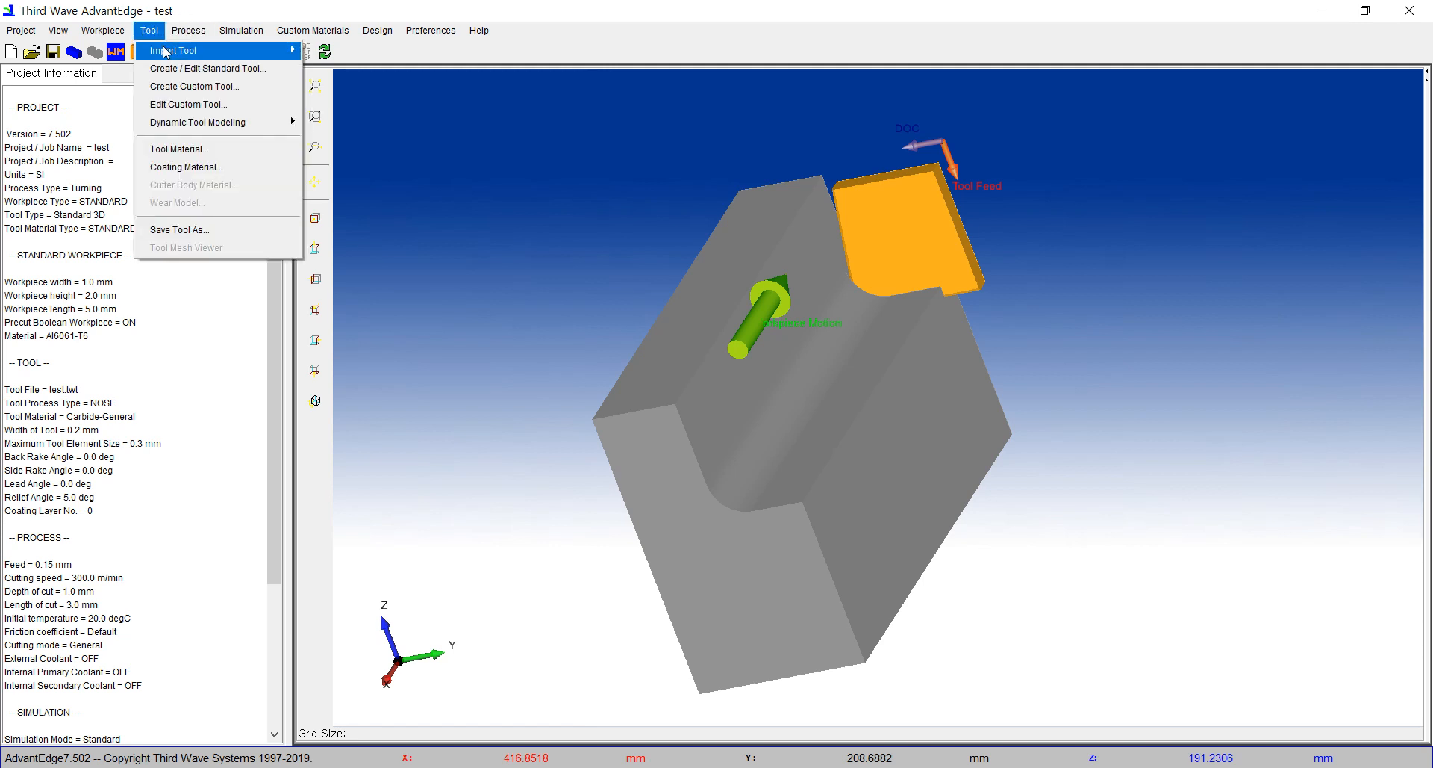
{"action": "mouse_move", "coordinate": [173, 52]}
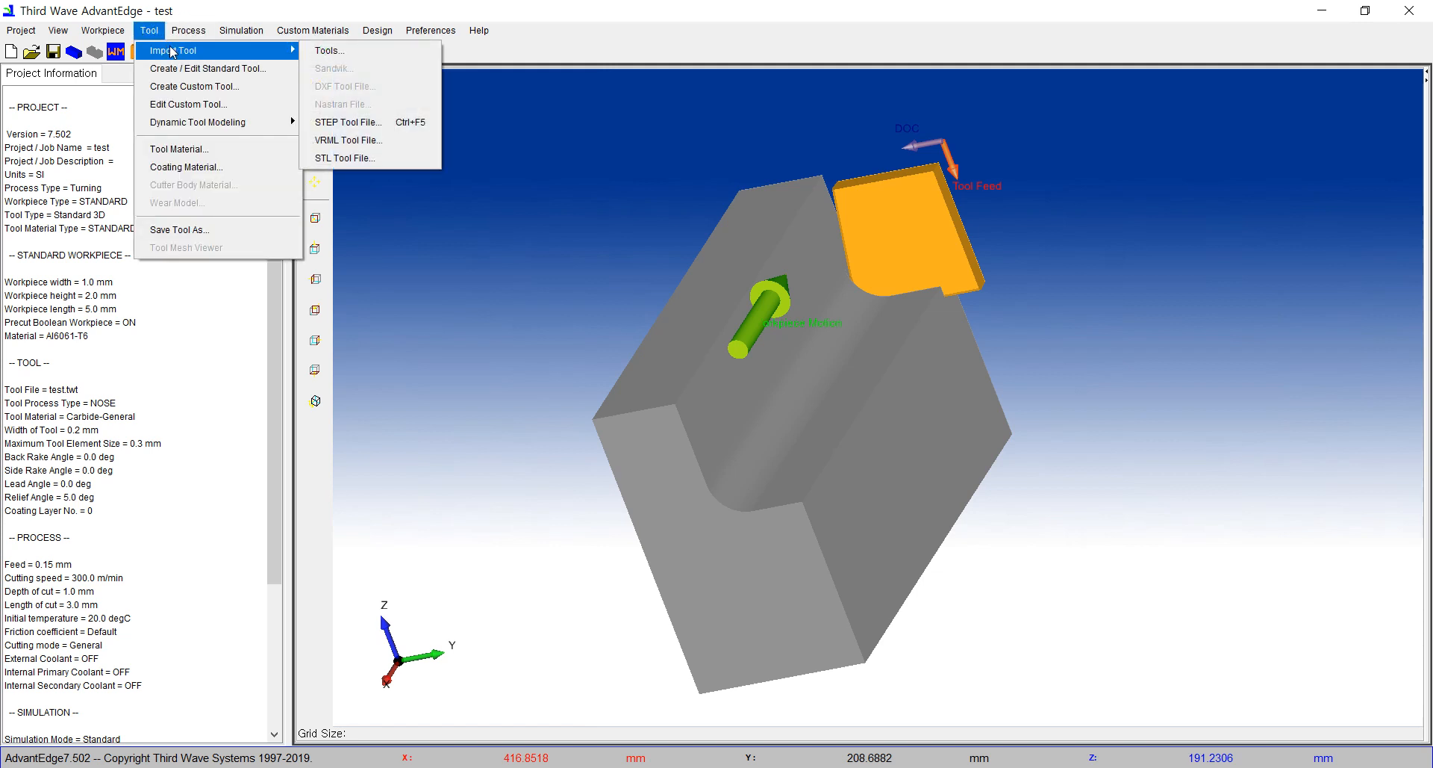
{"action": "left_click", "coordinate": [364, 125]}
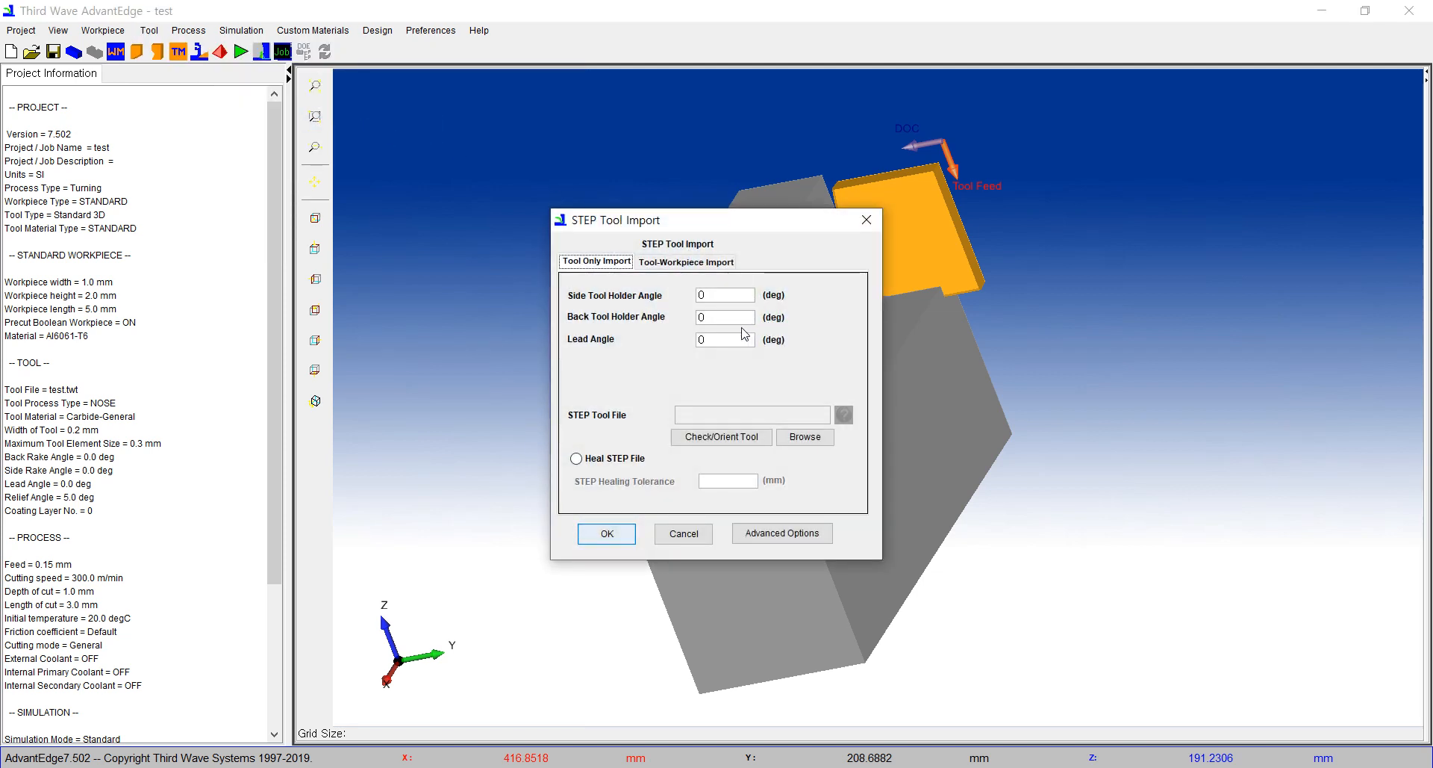
{"action": "left_click", "coordinate": [802, 440]}
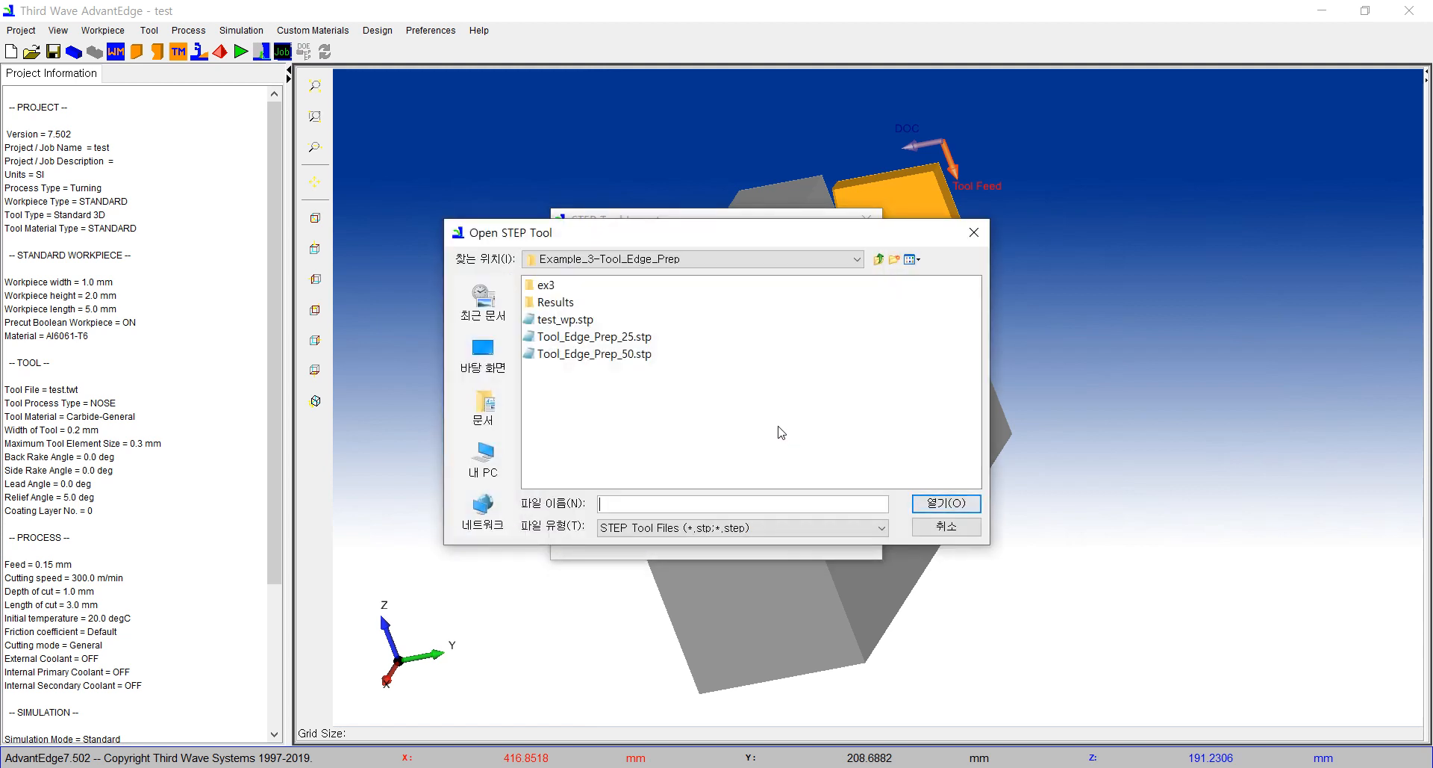
{"action": "left_click", "coordinate": [600, 343]}
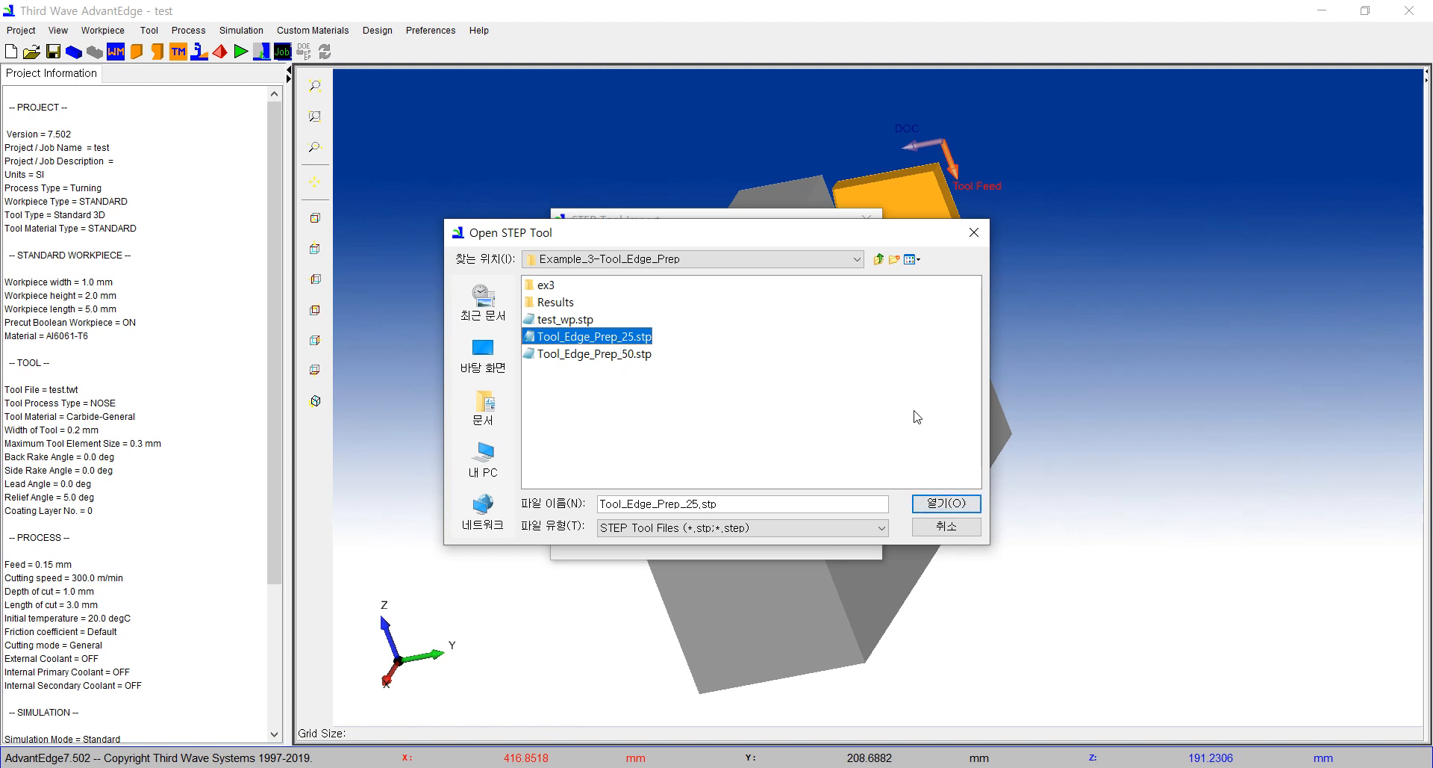
{"action": "left_click", "coordinate": [947, 504]}
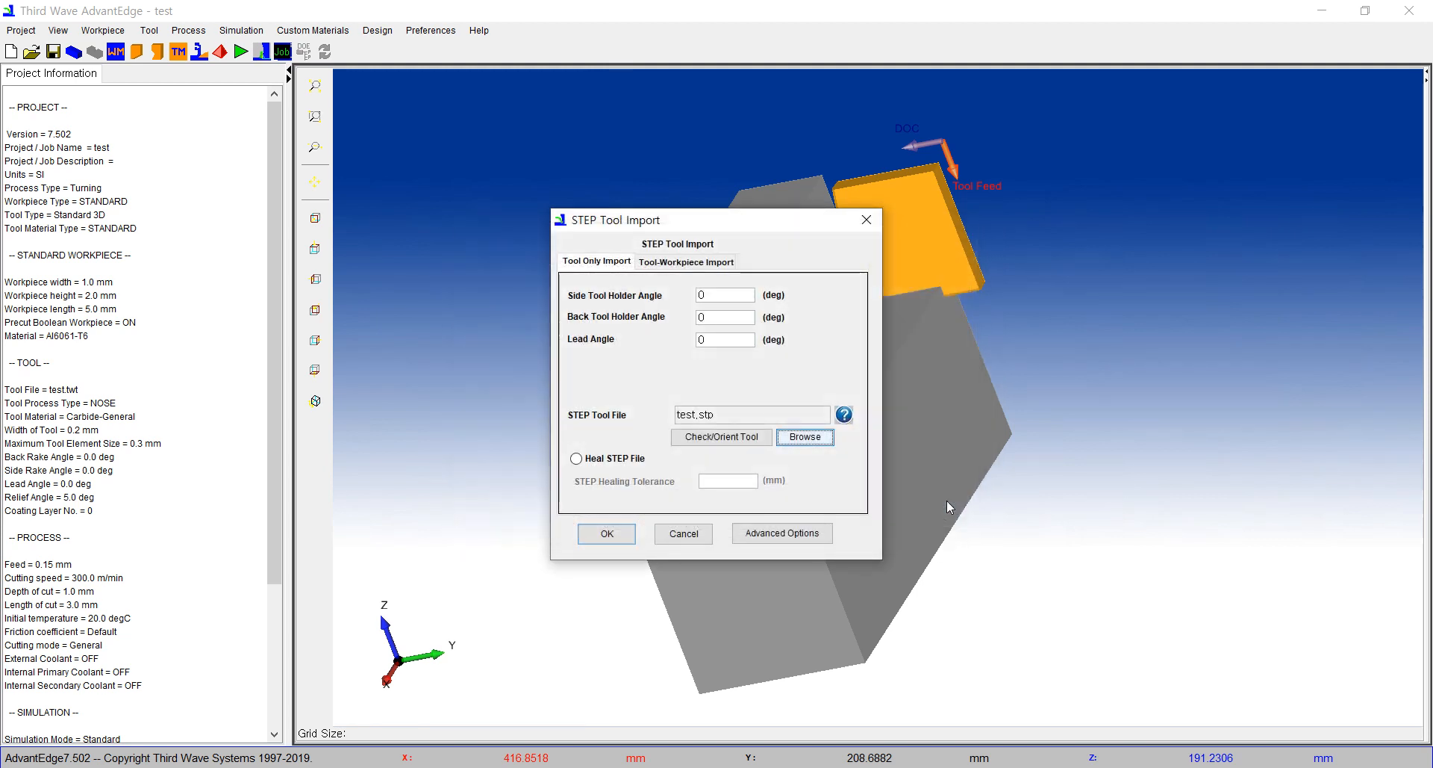
{"action": "left_click", "coordinate": [741, 441]}
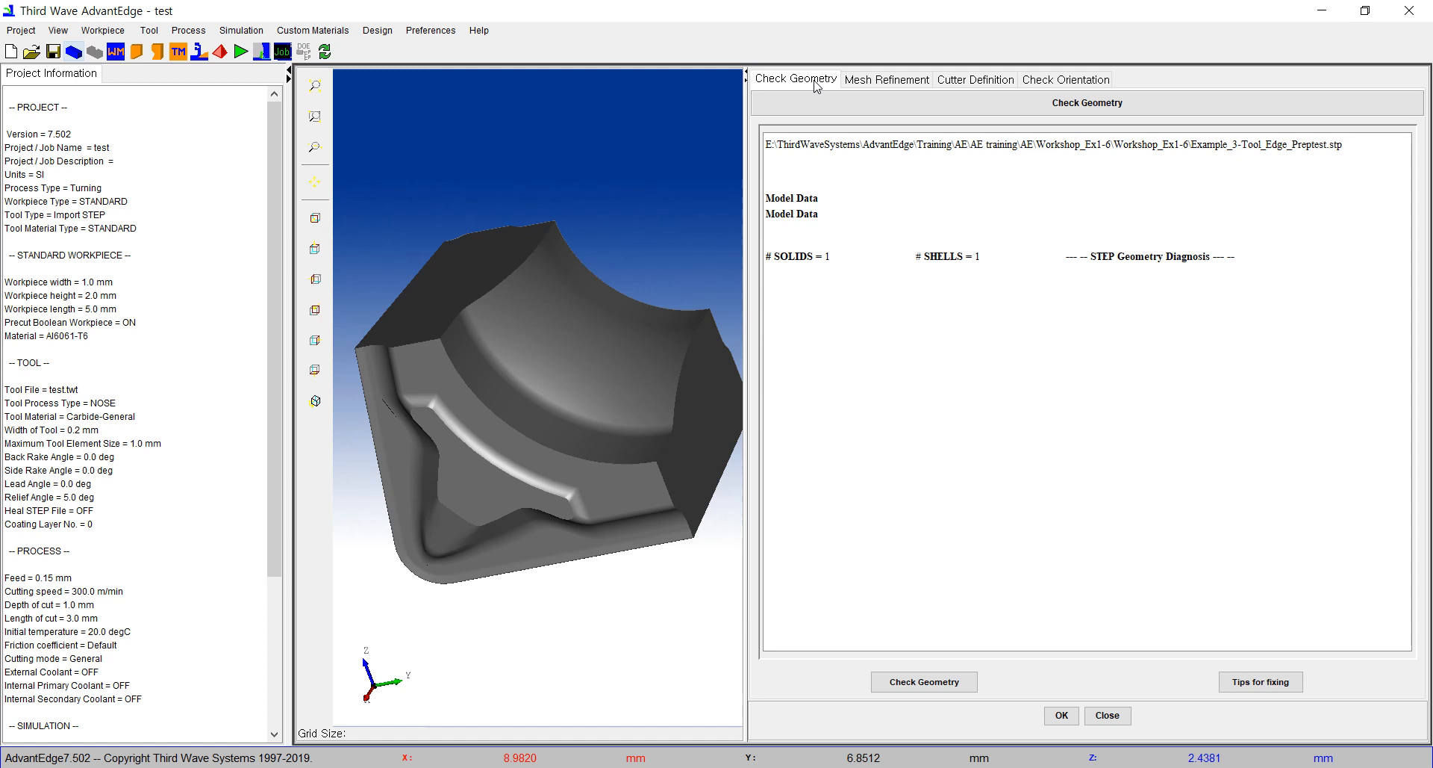
Step: Select the narrow curved faces along the insert's rounded nose cutting edge for selective mesh refinement
{"action": "left_click", "coordinate": [872, 82]}
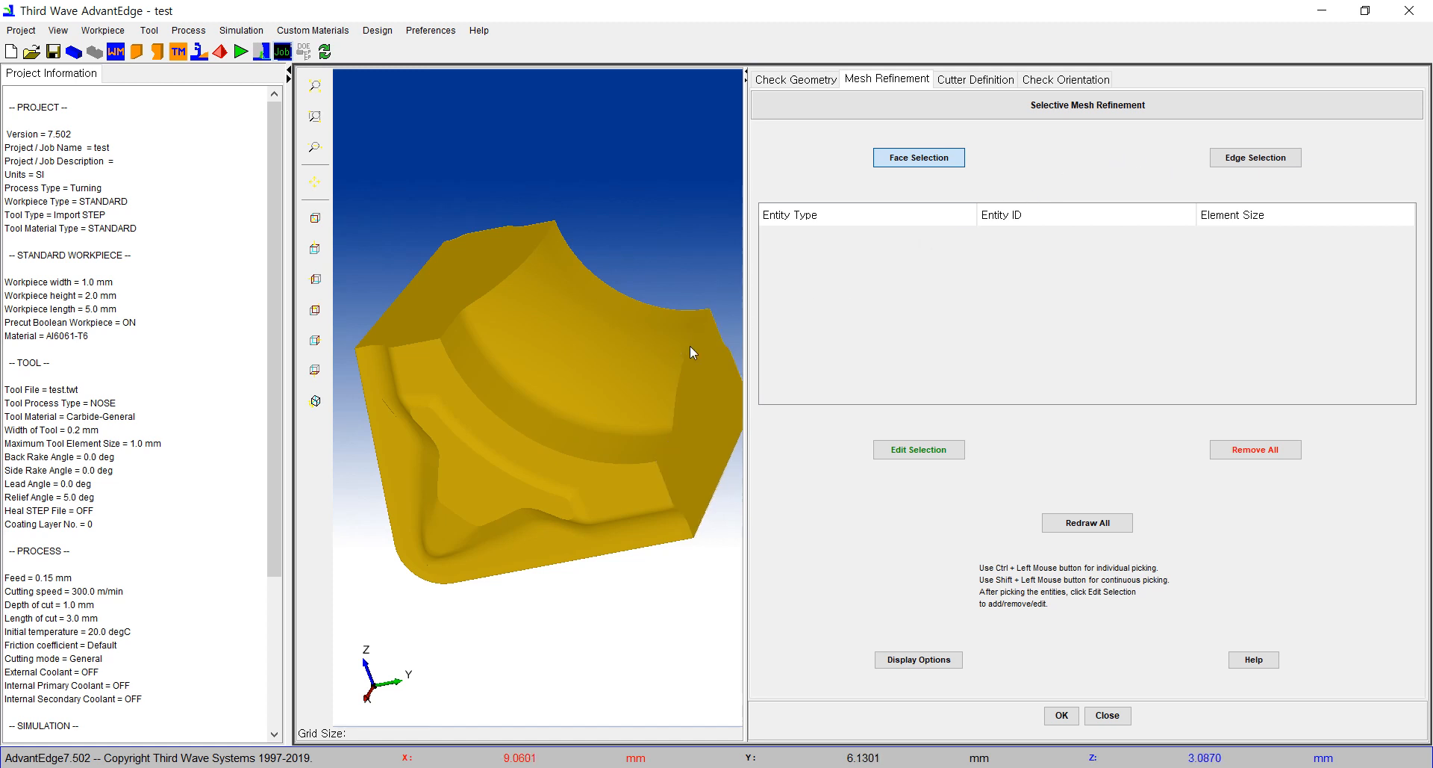
{"action": "left_click_drag", "start_coordinate": [634, 365], "coordinate": [663, 271]}
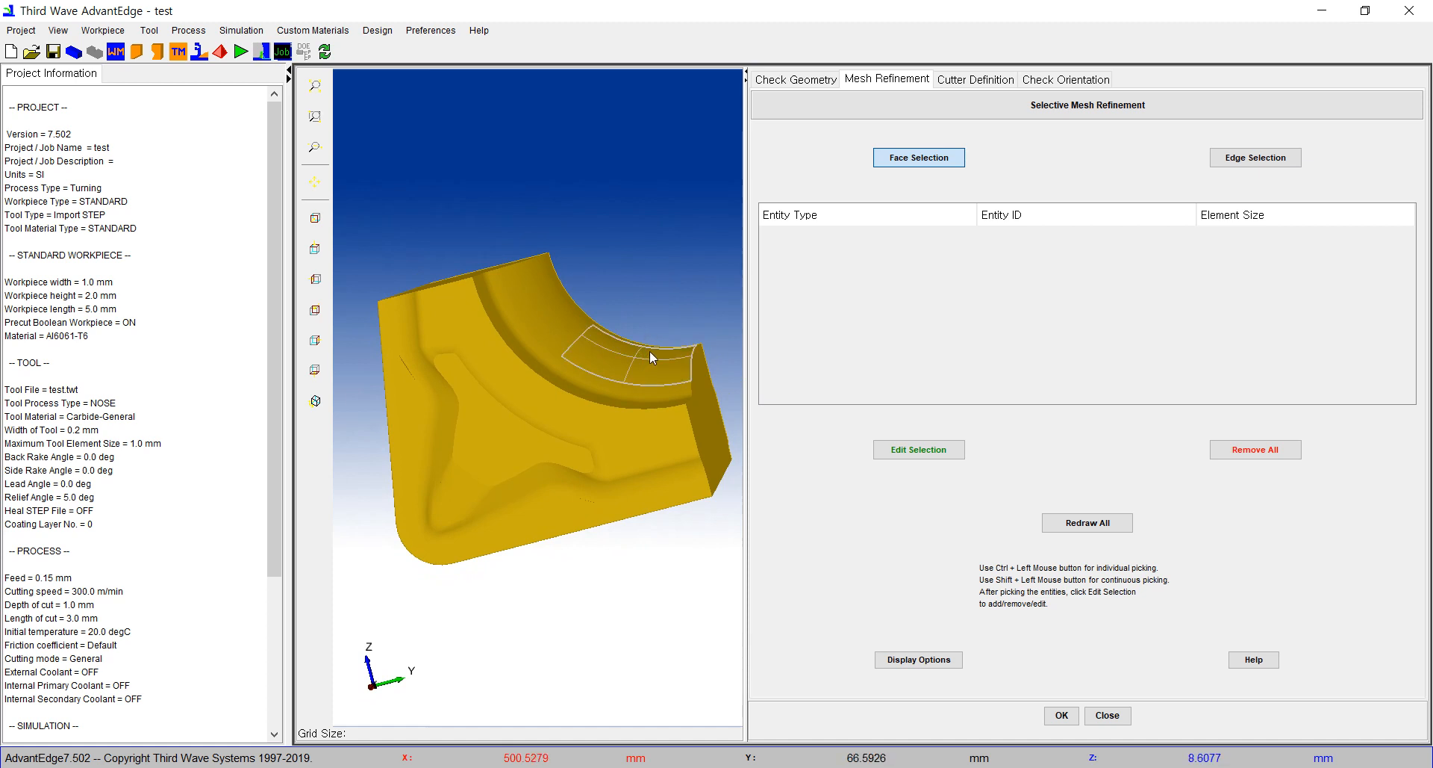
{"action": "left_click_drag", "start_coordinate": [650, 351], "coordinate": [665, 275]}
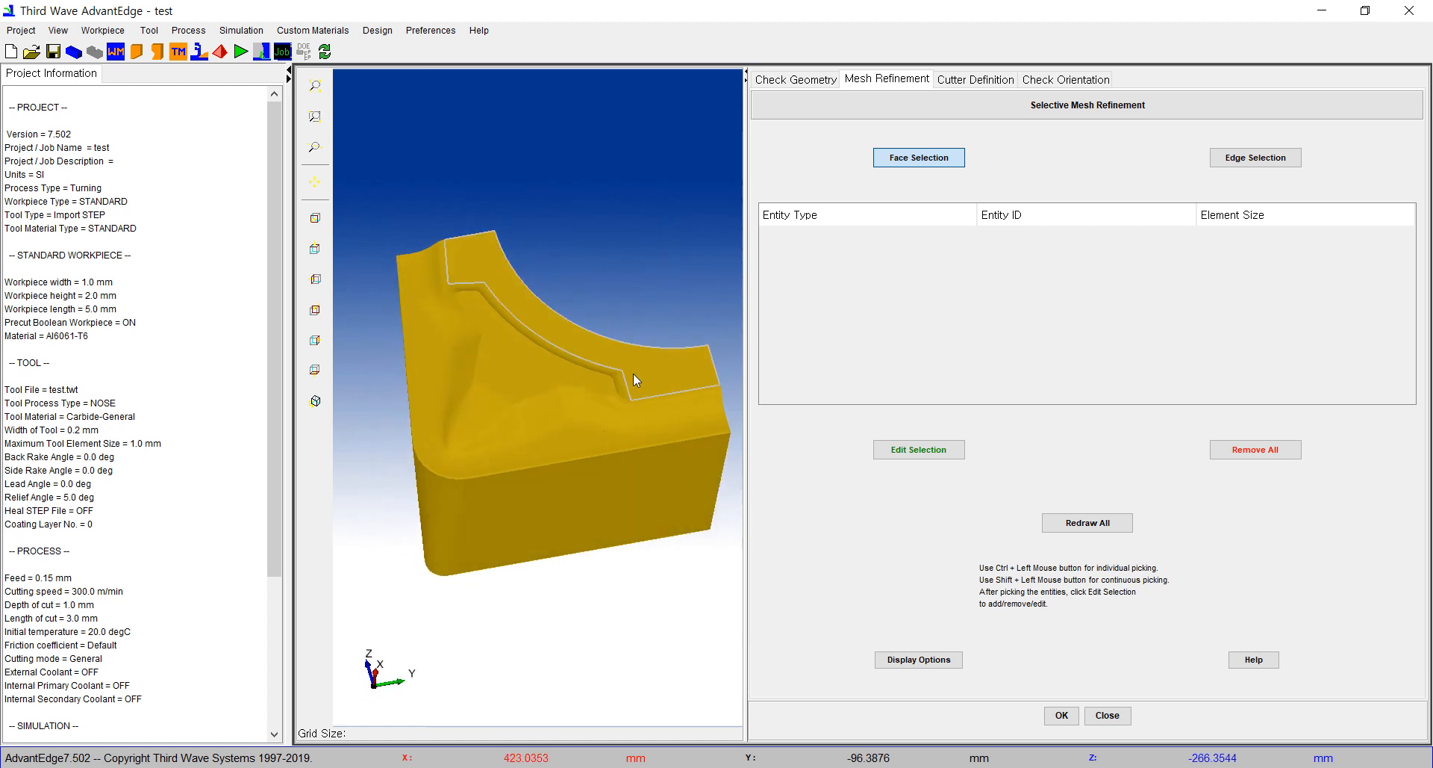
{"action": "scroll", "coordinate": [611, 461], "scroll_direction": "up", "scroll_amount": 3}
{"action": "left_click", "coordinate": [919, 157]}
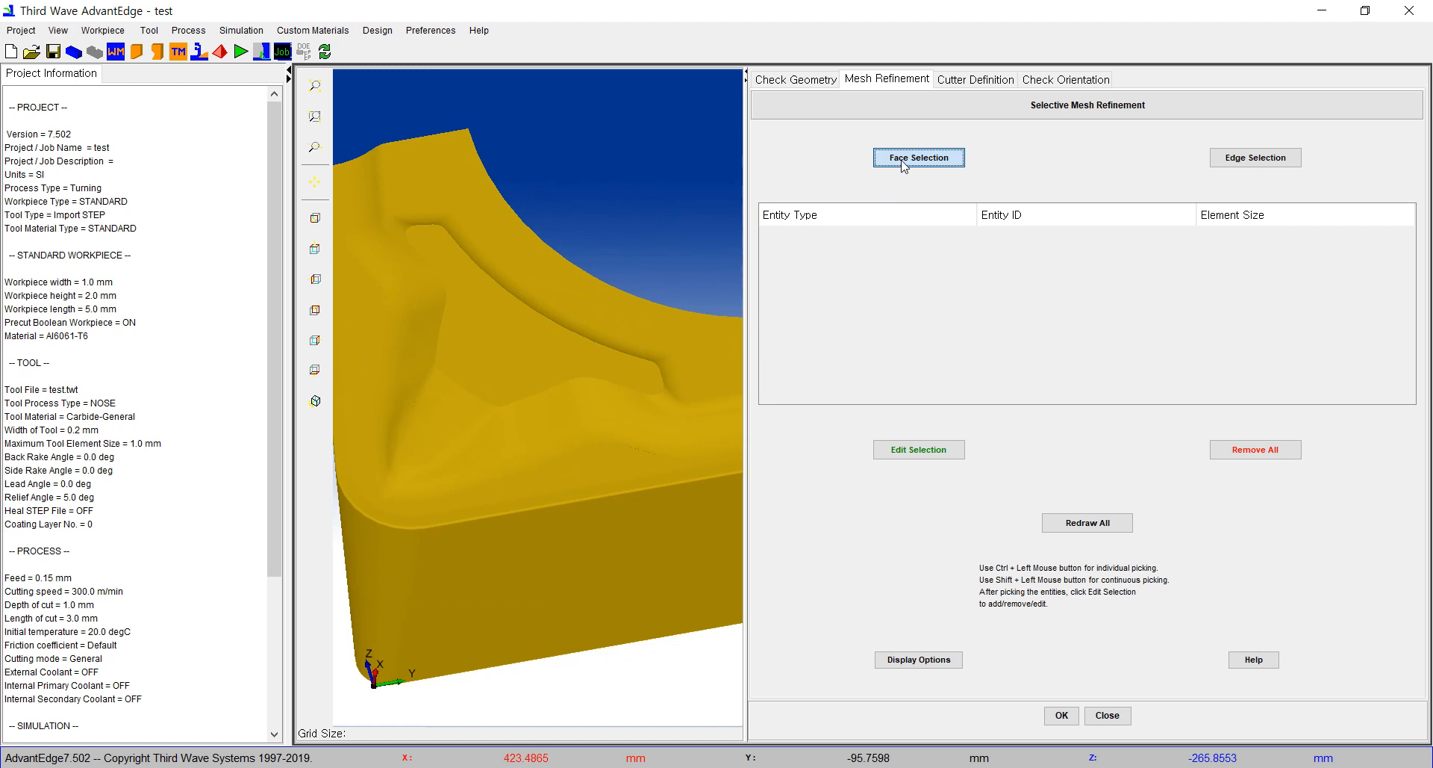
{"action": "middle_click_drag", "start_coordinate": [633, 384], "coordinate": [716, 207]}
{"action": "scroll", "coordinate": [471, 325], "scroll_direction": "up", "scroll_amount": 3}
{"action": "scroll", "coordinate": [472, 328], "scroll_direction": "up", "scroll_amount": 5}
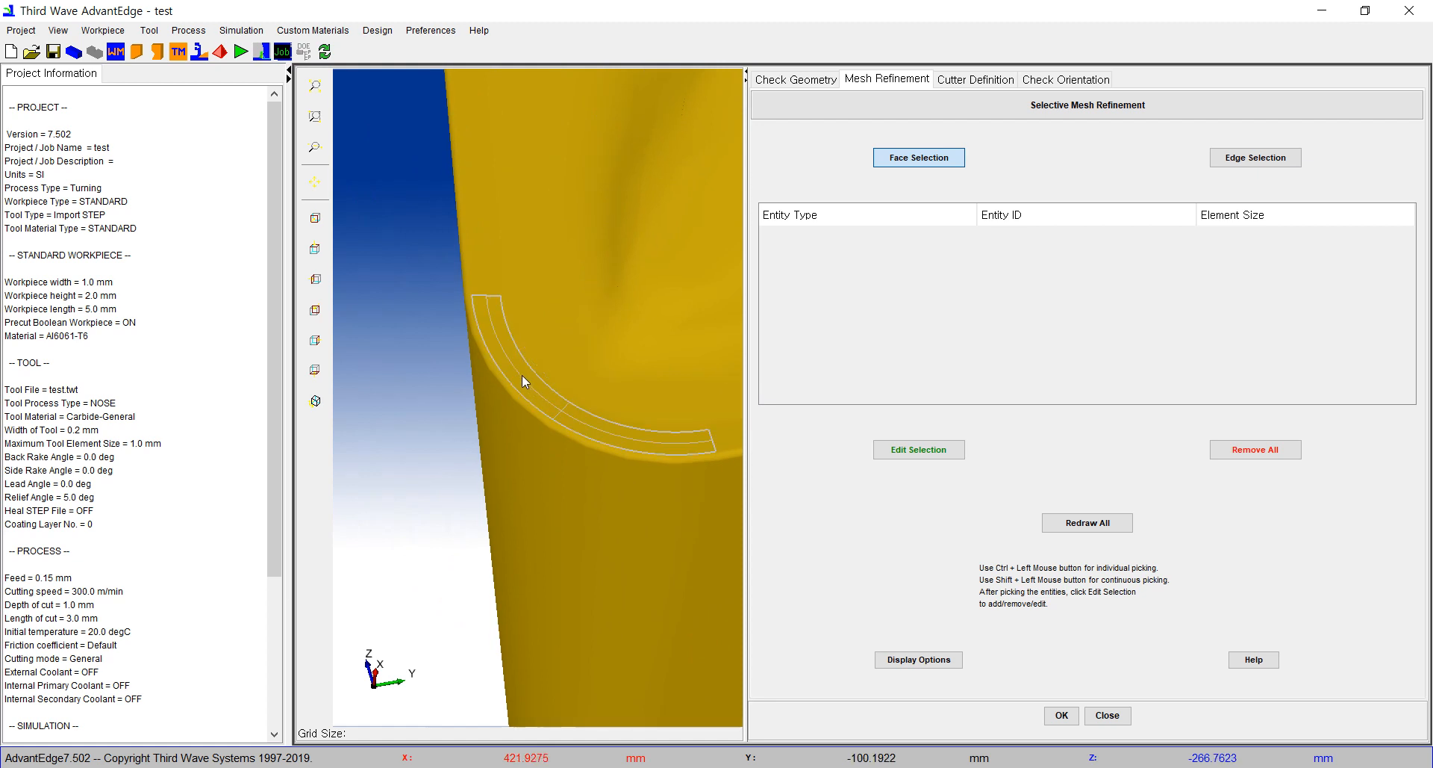
{"action": "left_click", "coordinate": [522, 375], "text": "ctrl"}
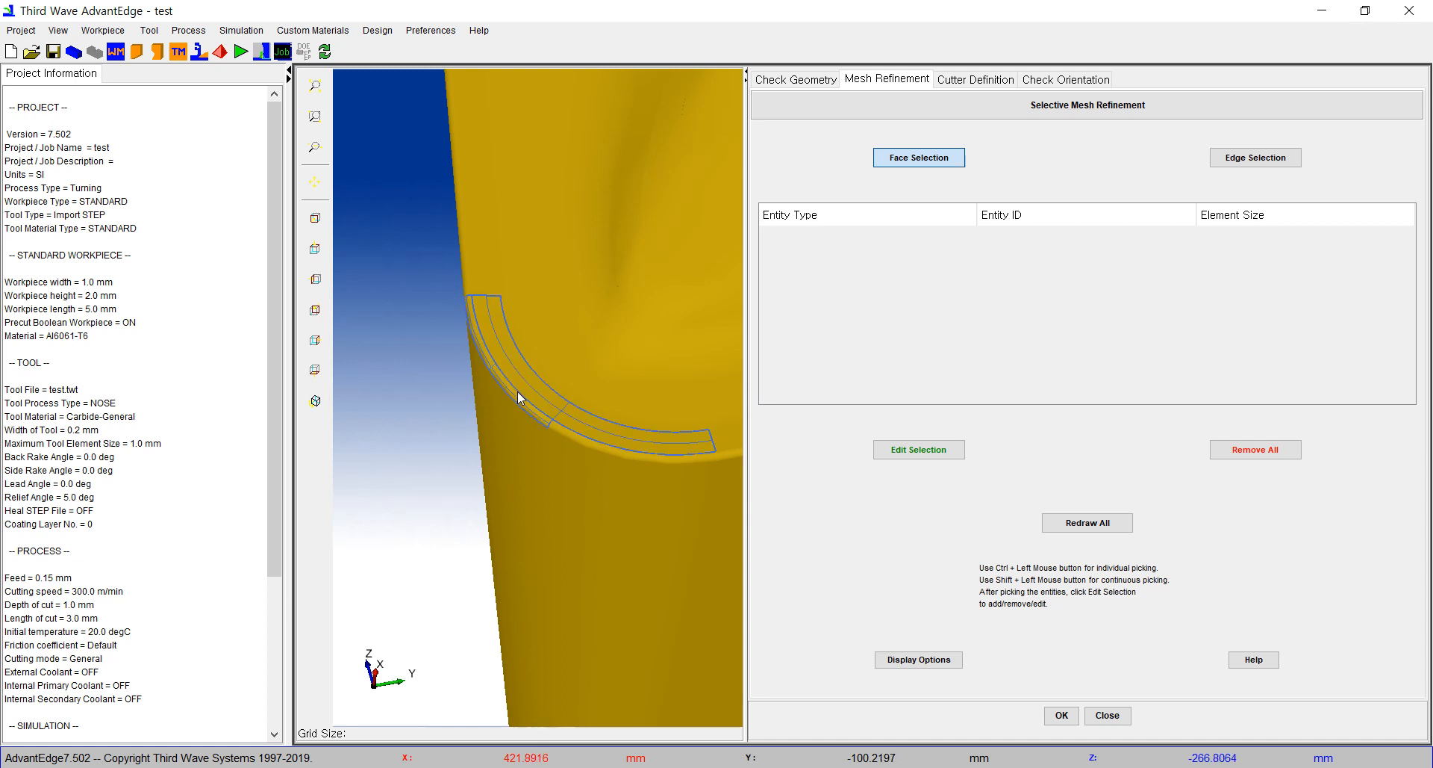
{"action": "left_click", "coordinate": [572, 437], "text": "ctrl"}
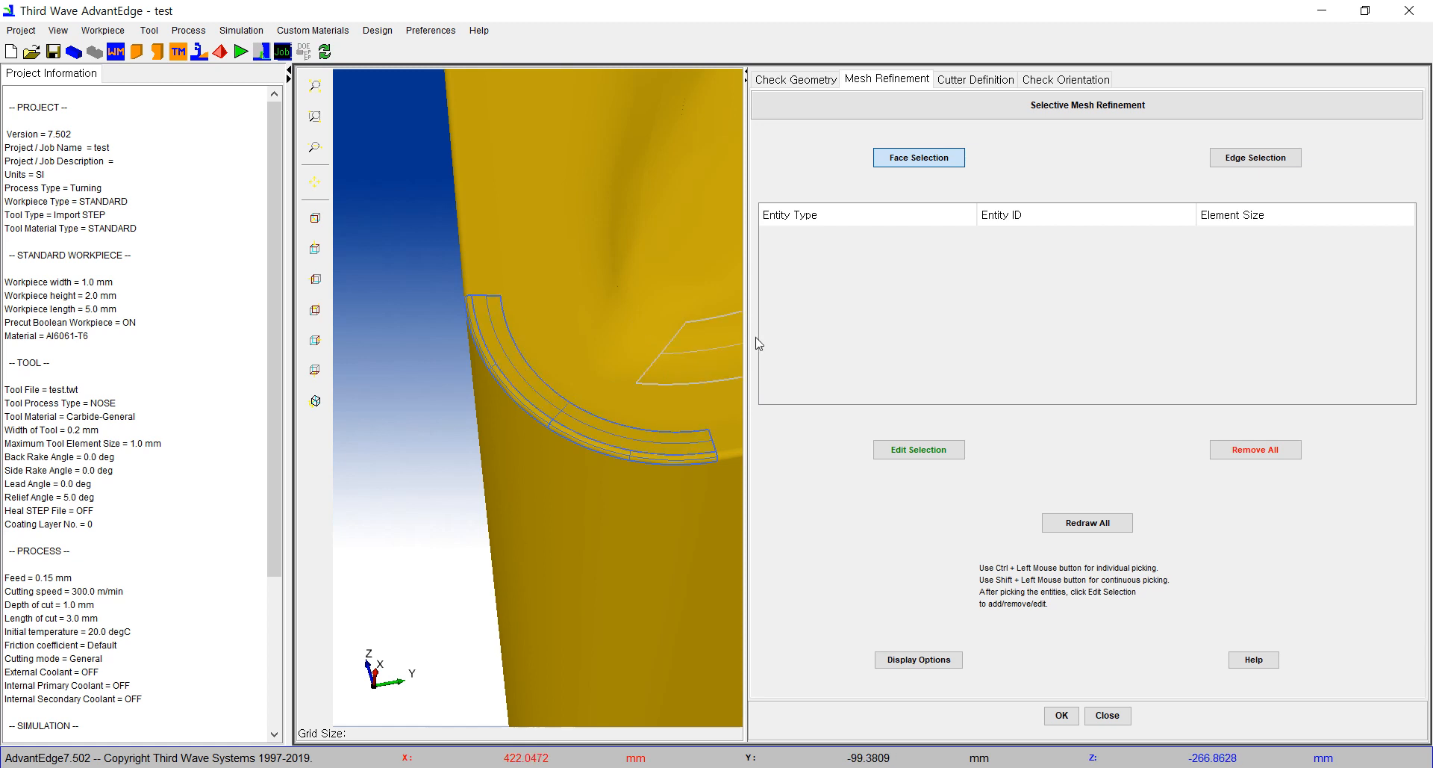
Step: Add the selected nose edge faces to the mesh refinement with an element size of 0.01 mm
{"action": "left_click", "coordinate": [922, 456]}
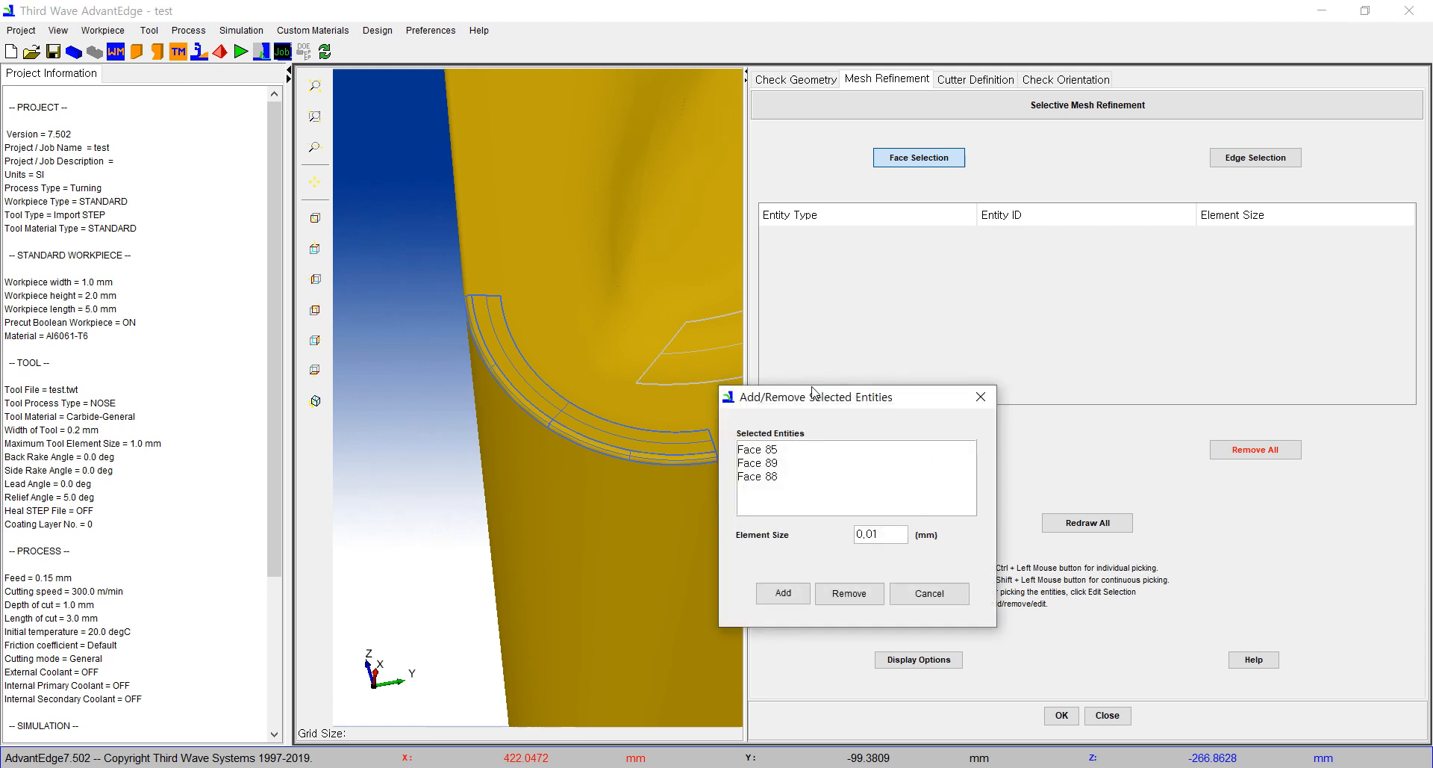
{"action": "left_click_drag", "start_coordinate": [815, 401], "coordinate": [783, 328]}
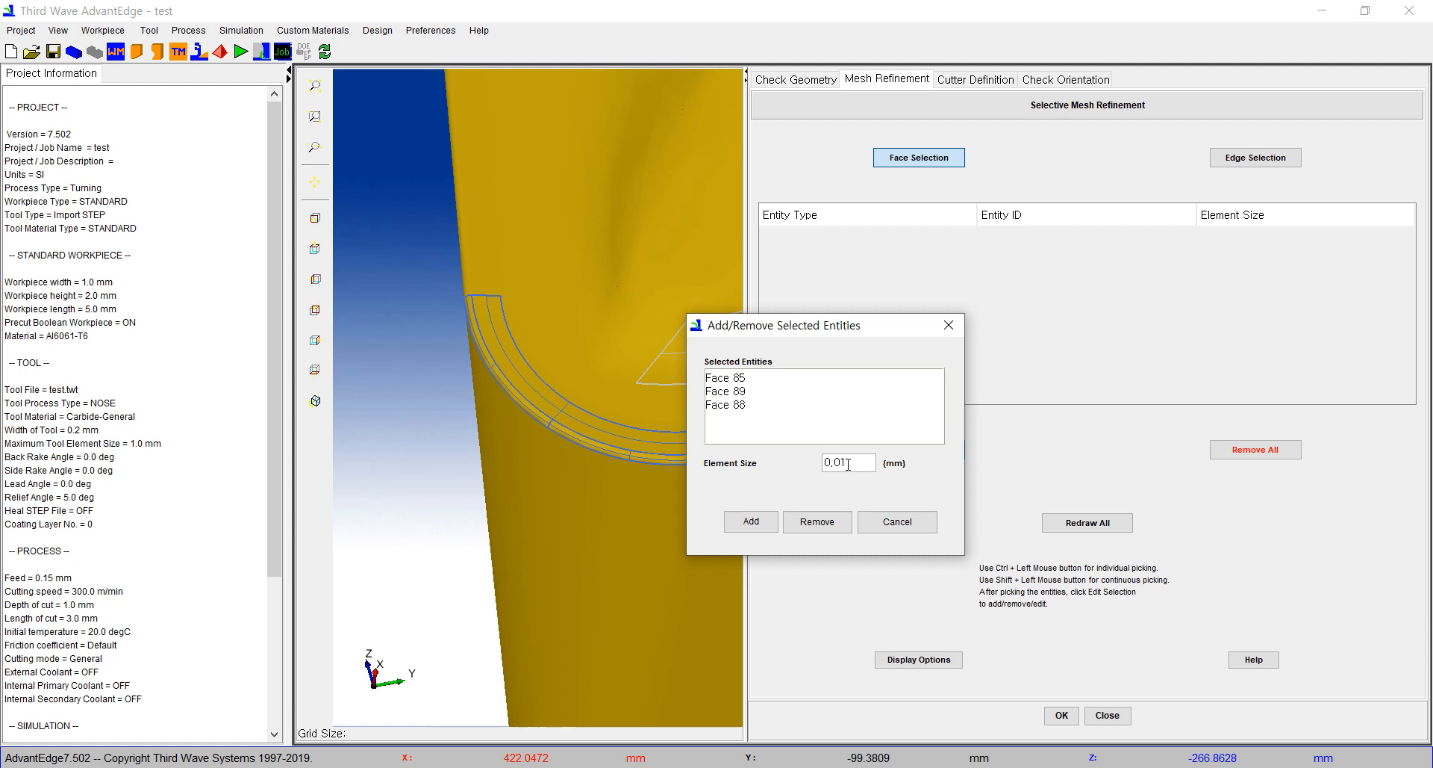
{"action": "double_click", "coordinate": [862, 463]}
{"action": "left_click", "coordinate": [864, 466]}
{"action": "left_click", "coordinate": [753, 522]}
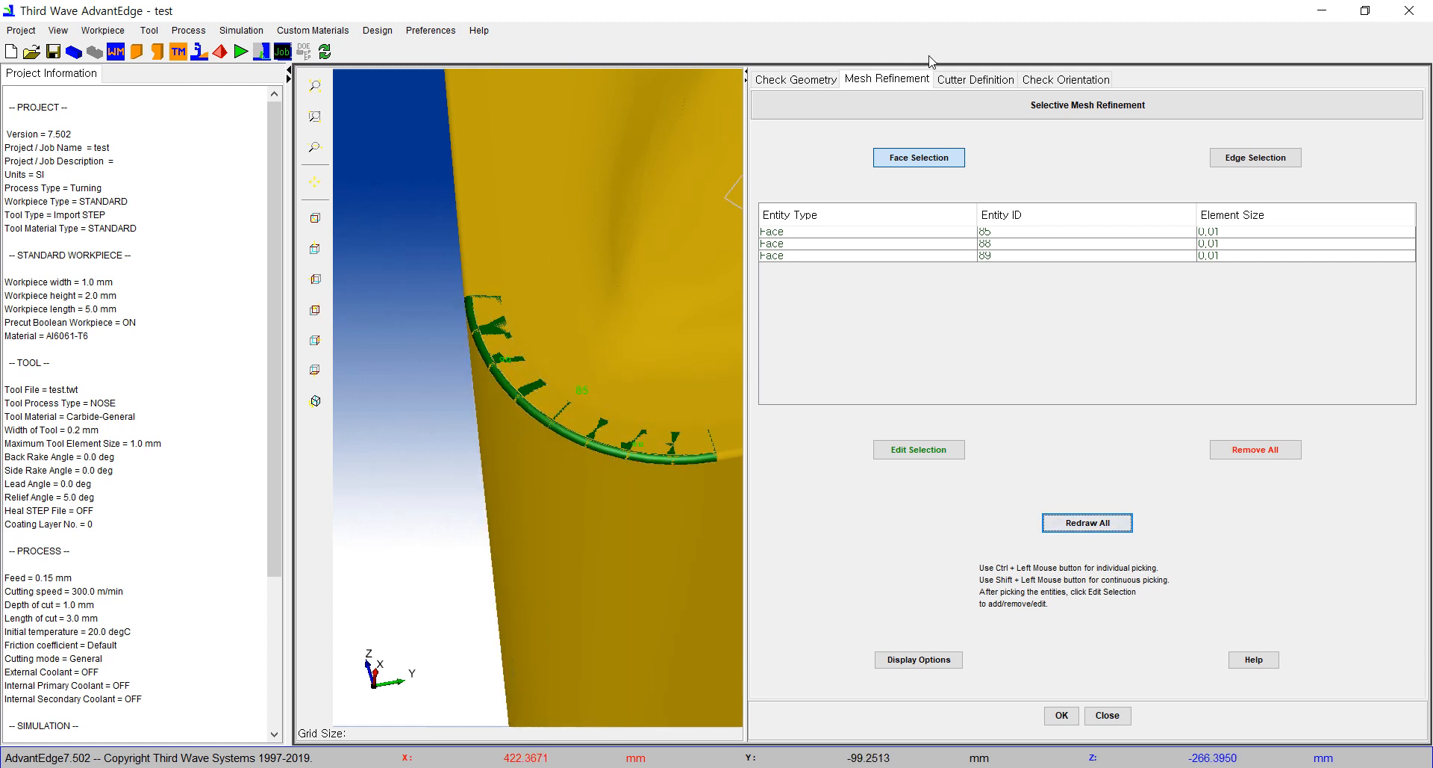
Step: Review the insert's cutter body definition and tool orientation, and accept the imported tool setup
{"action": "left_click", "coordinate": [986, 86]}
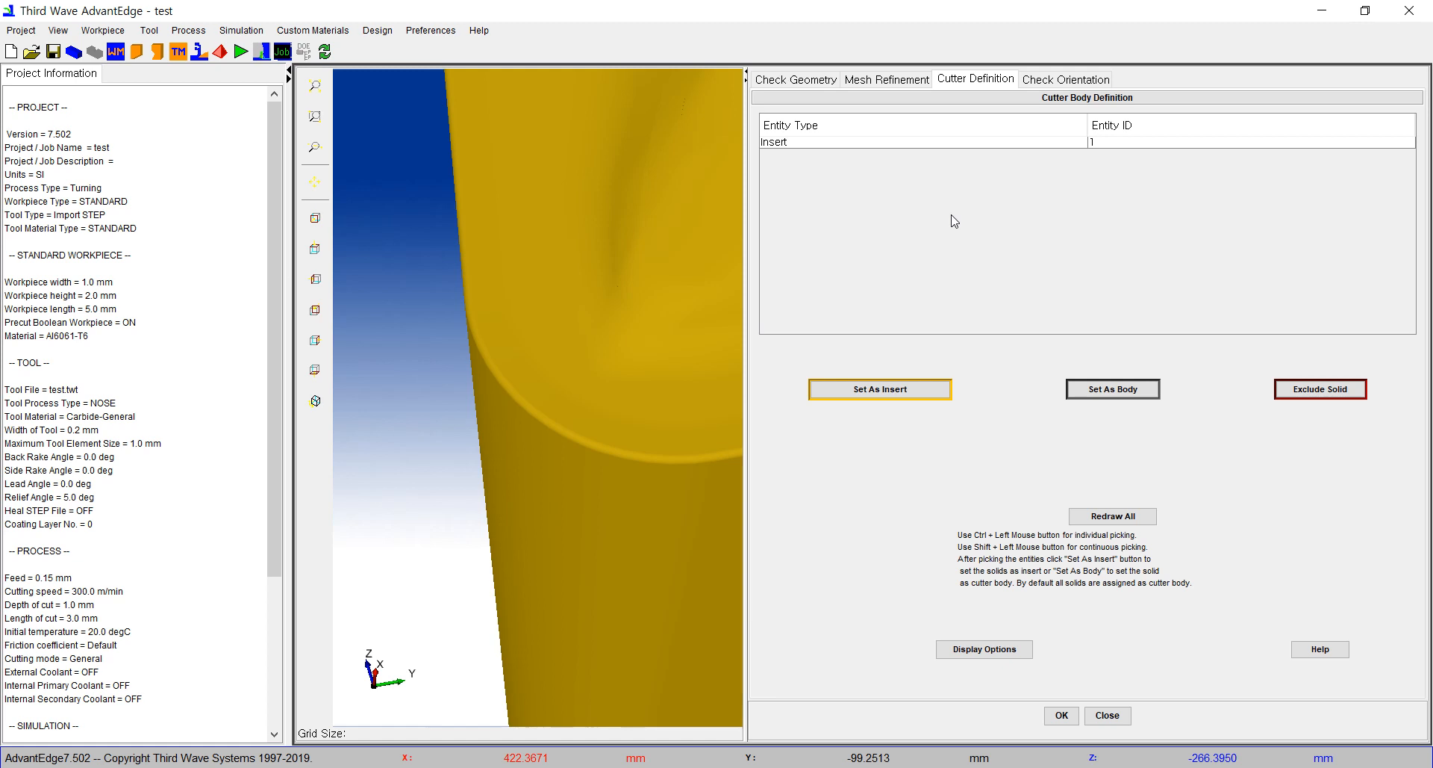
{"action": "left_click", "coordinate": [892, 145]}
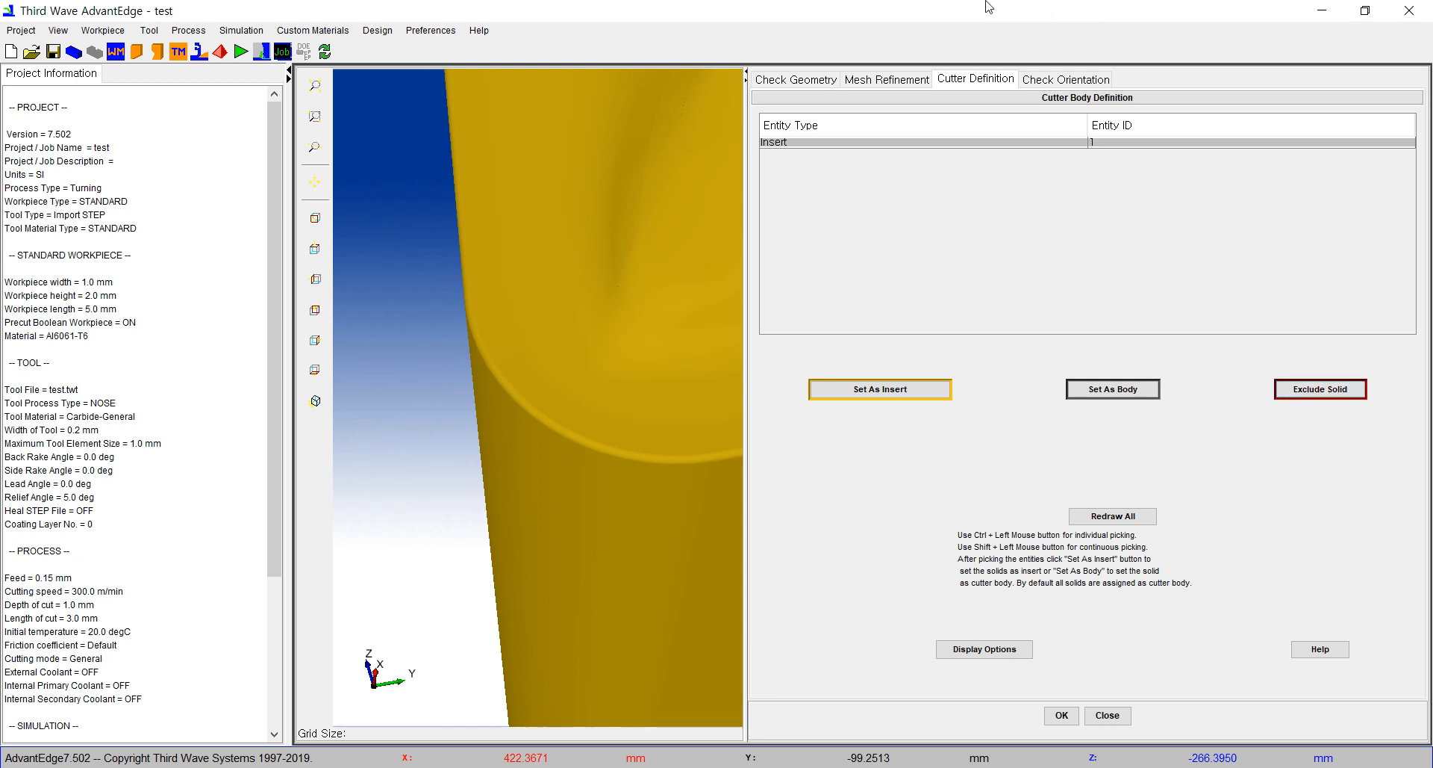
{"action": "left_click", "coordinate": [1064, 84]}
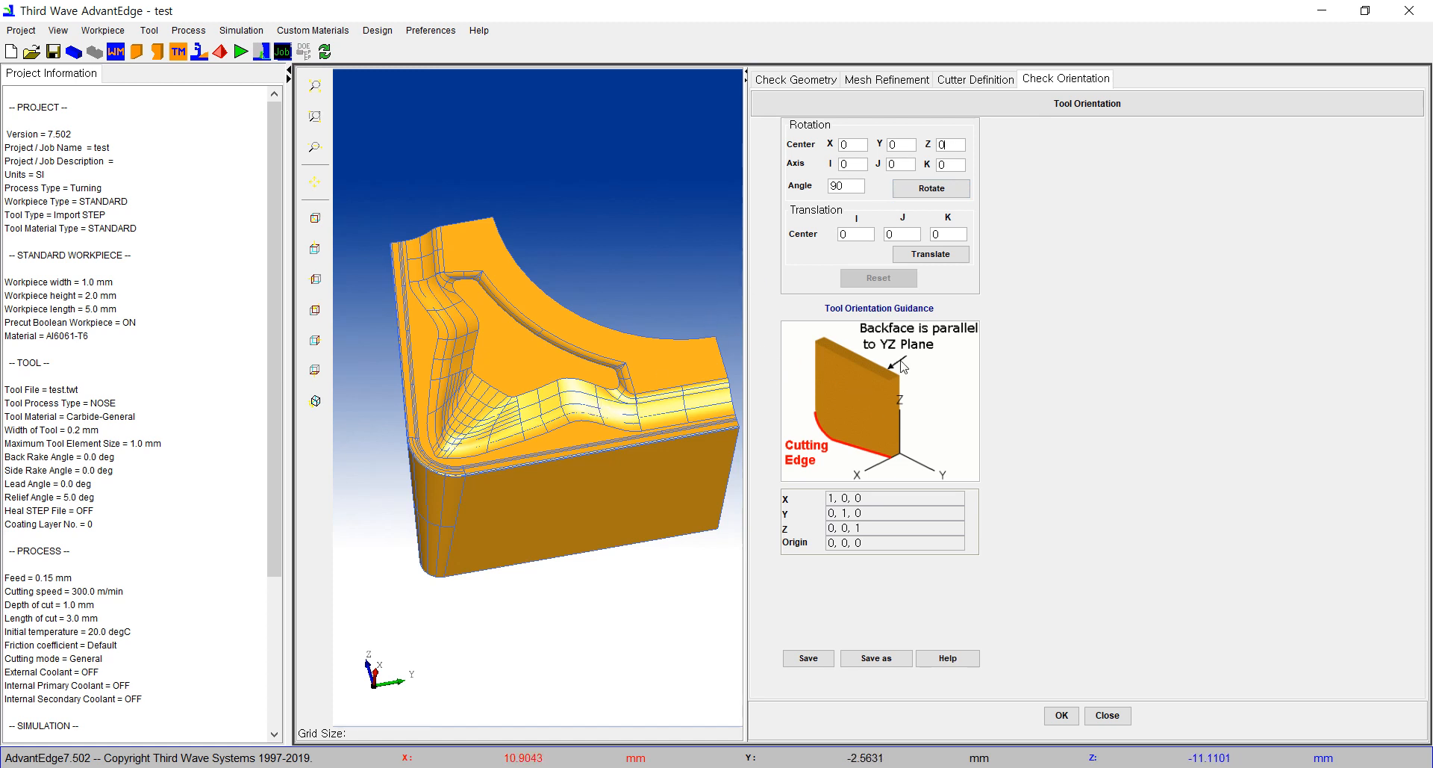
{"action": "middle_click_drag", "start_coordinate": [572, 373], "coordinate": [678, 199]}
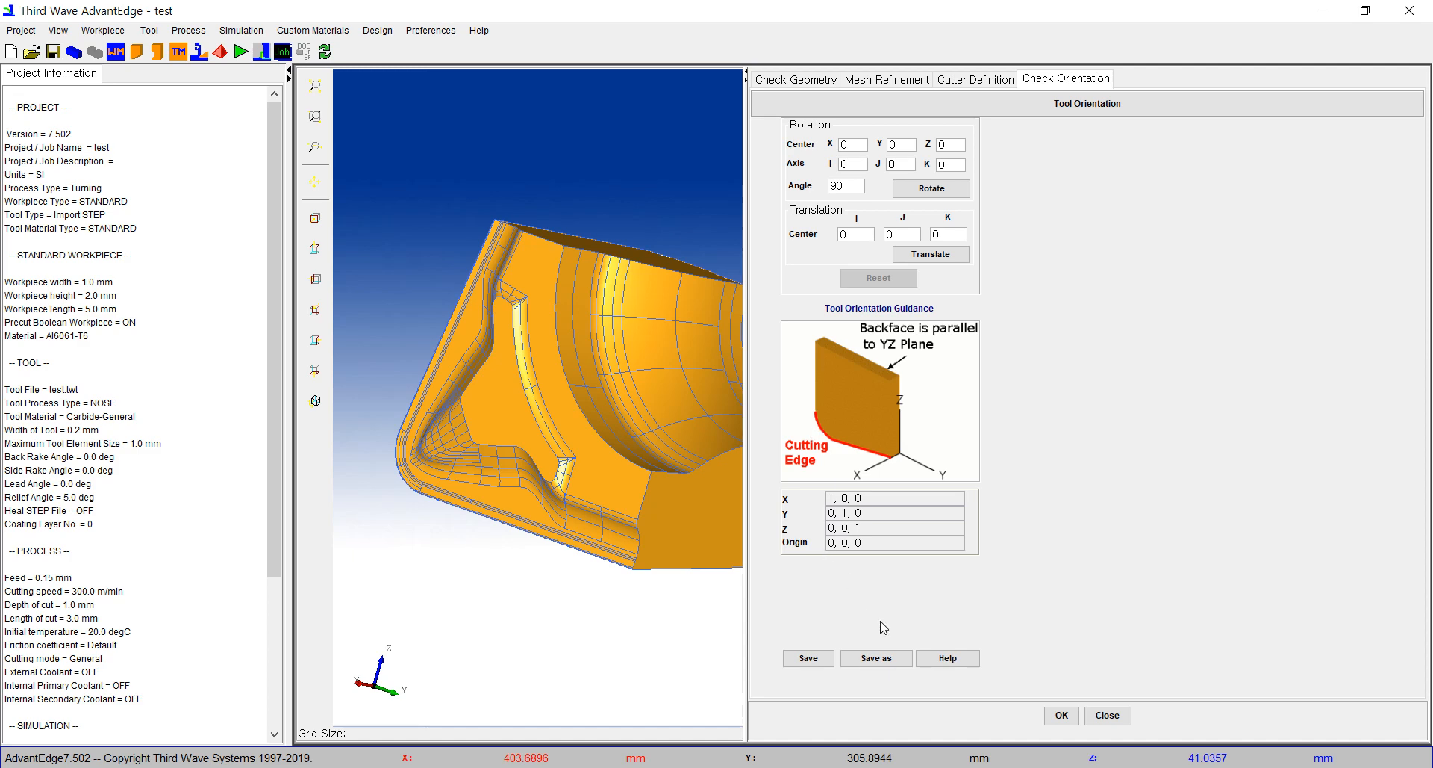
{"action": "left_click", "coordinate": [1062, 715]}
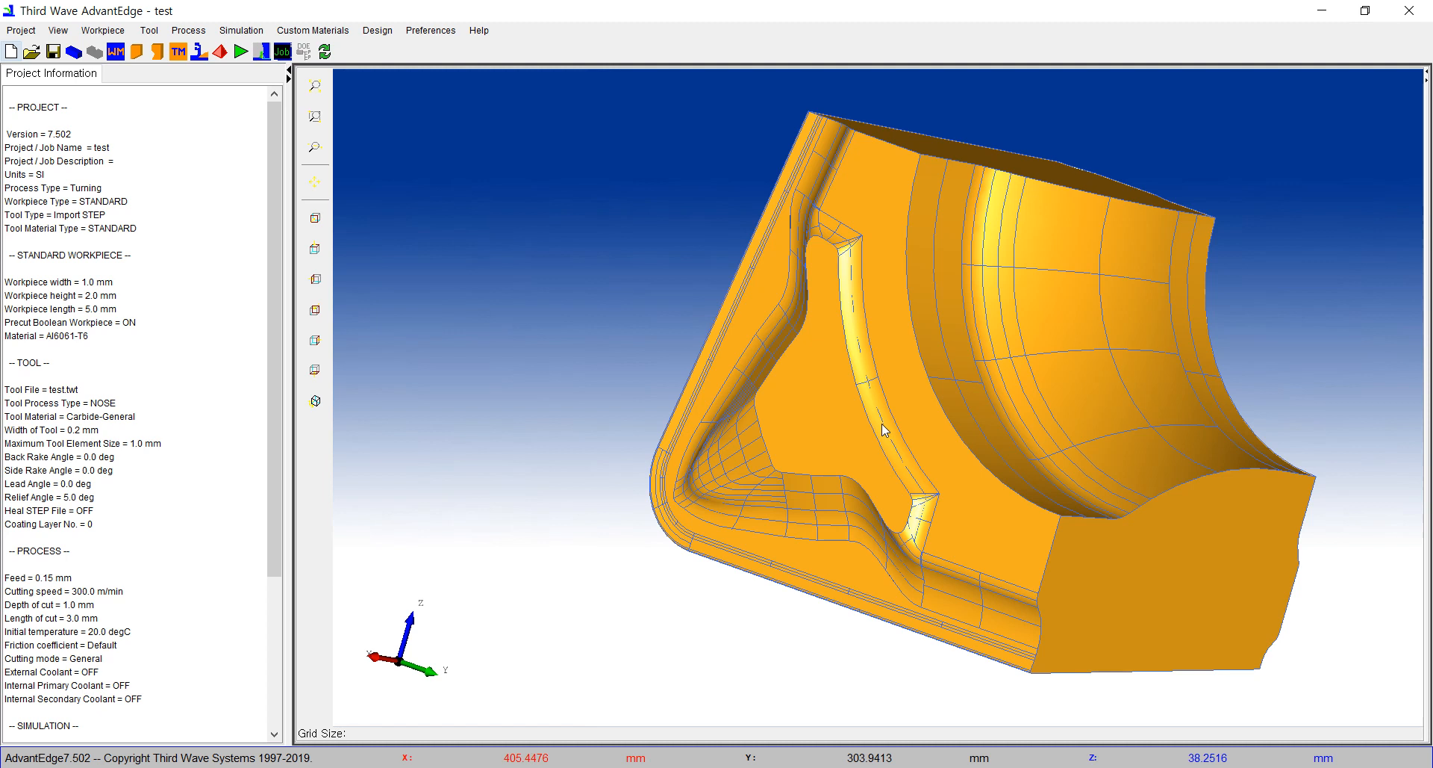
Step: Start submitting the simulation, saving the project as test.twp in the Example_3-Tool_Edge_Prep folder
{"action": "left_click", "coordinate": [241, 53]}
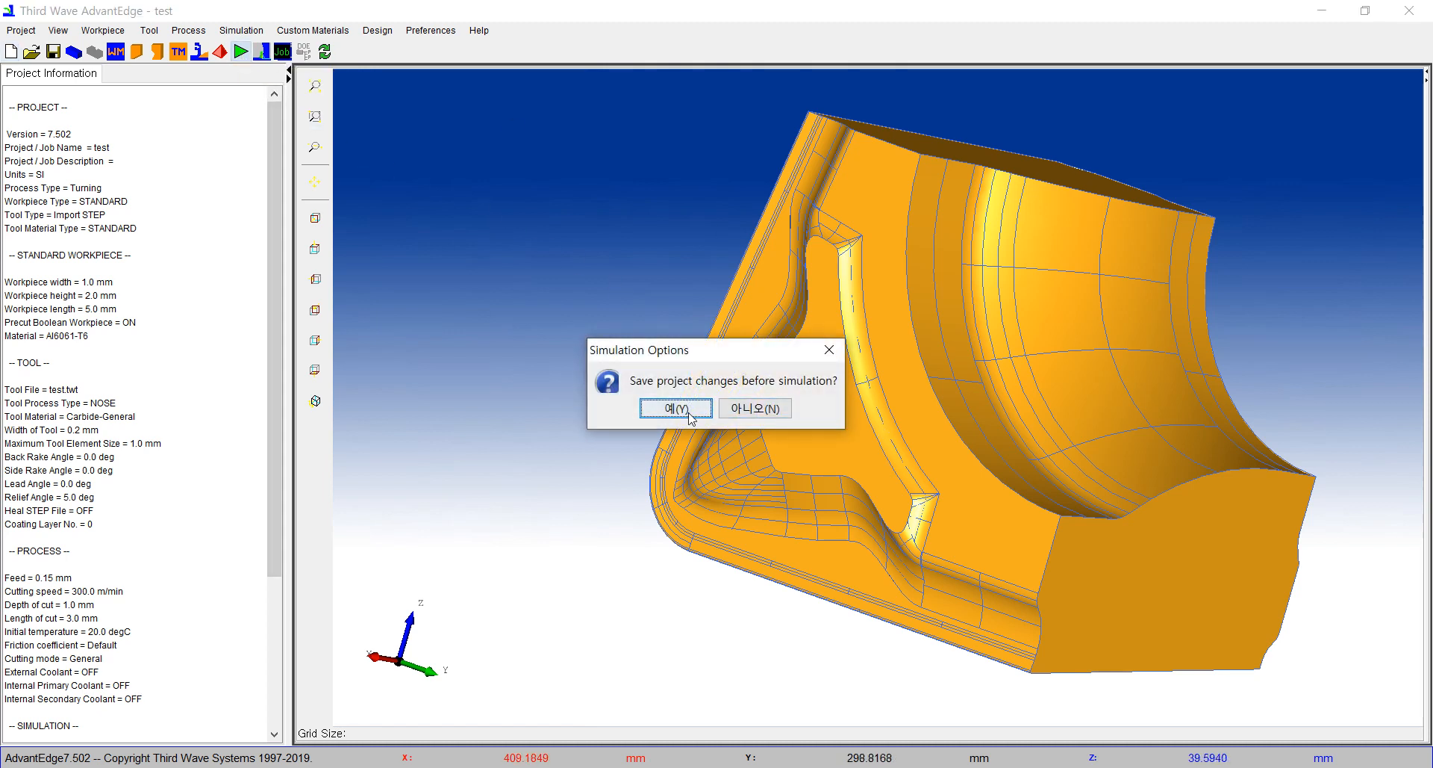
{"action": "left_click", "coordinate": [675, 409]}
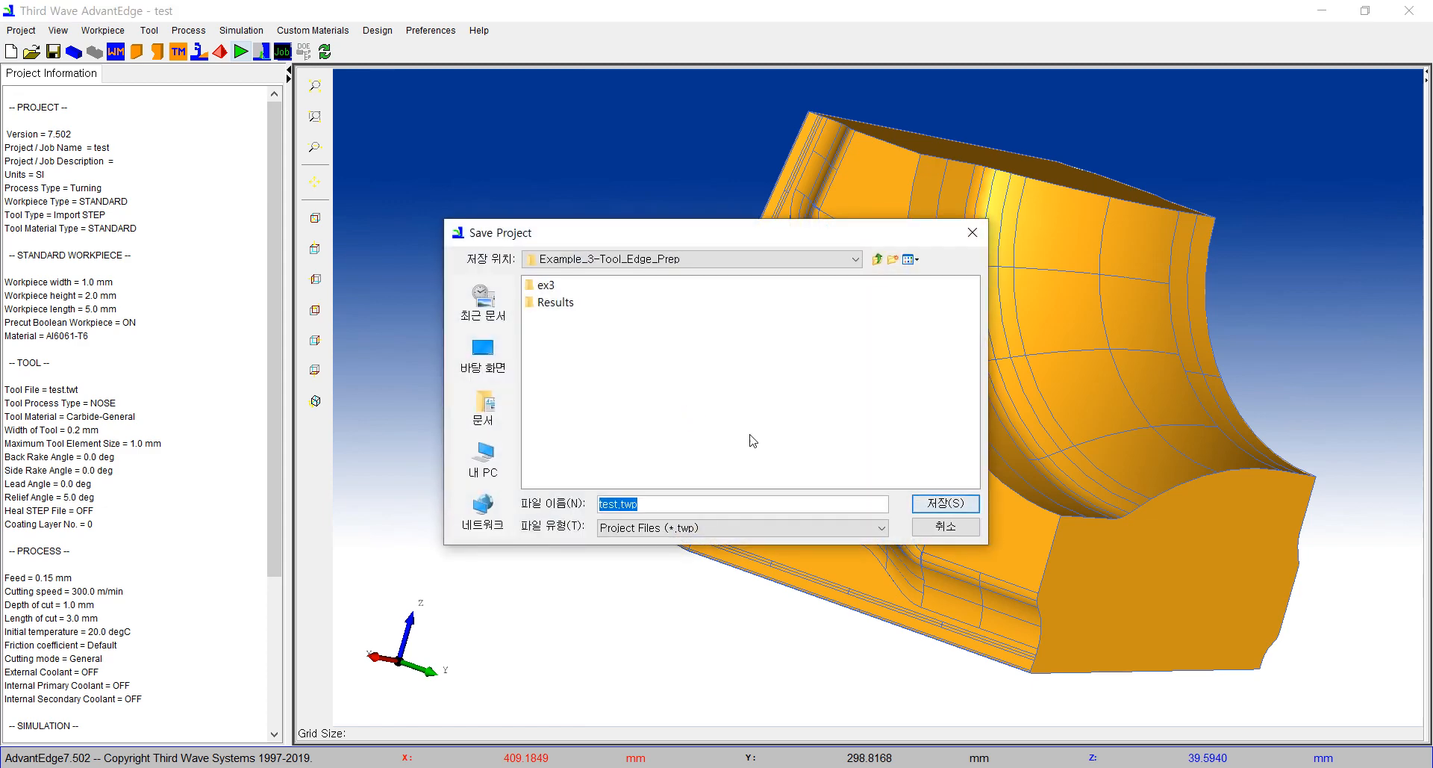
{"action": "left_click", "coordinate": [943, 505]}
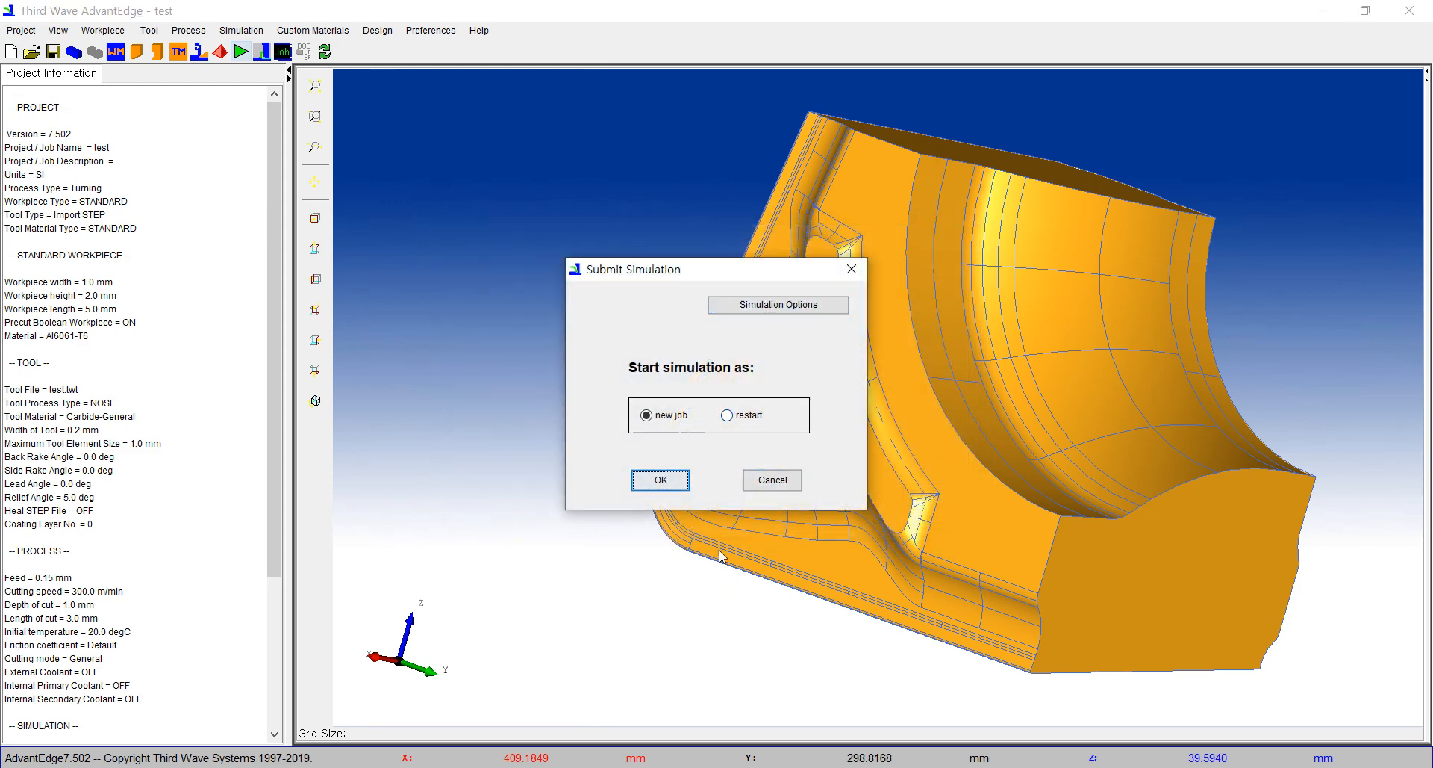
Step: Switch to Tecplot 360 and examine the refined mesh around the insert's nose cutting edge from several angles
{"action": "left_click", "coordinate": [530, 766]}
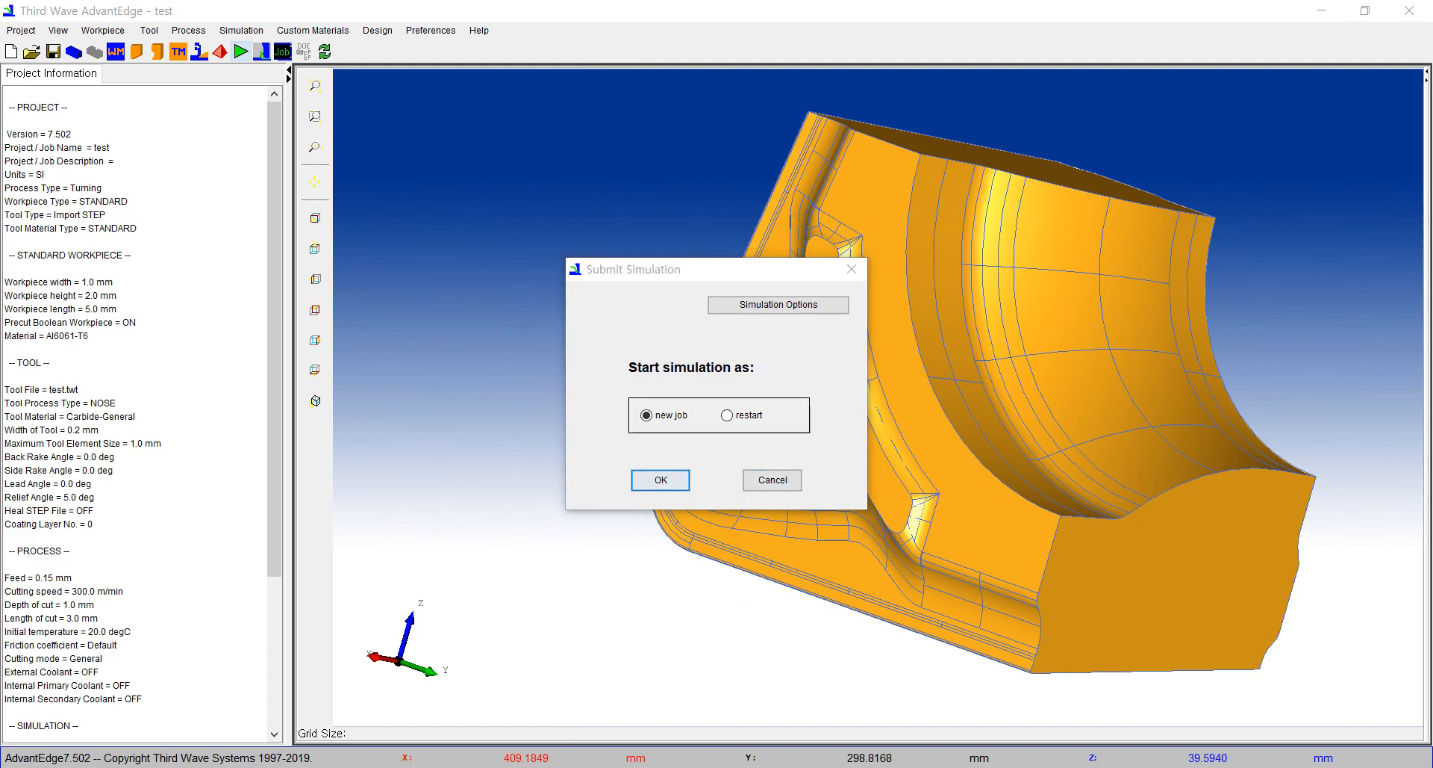
{"action": "left_click", "coordinate": [730, 709]}
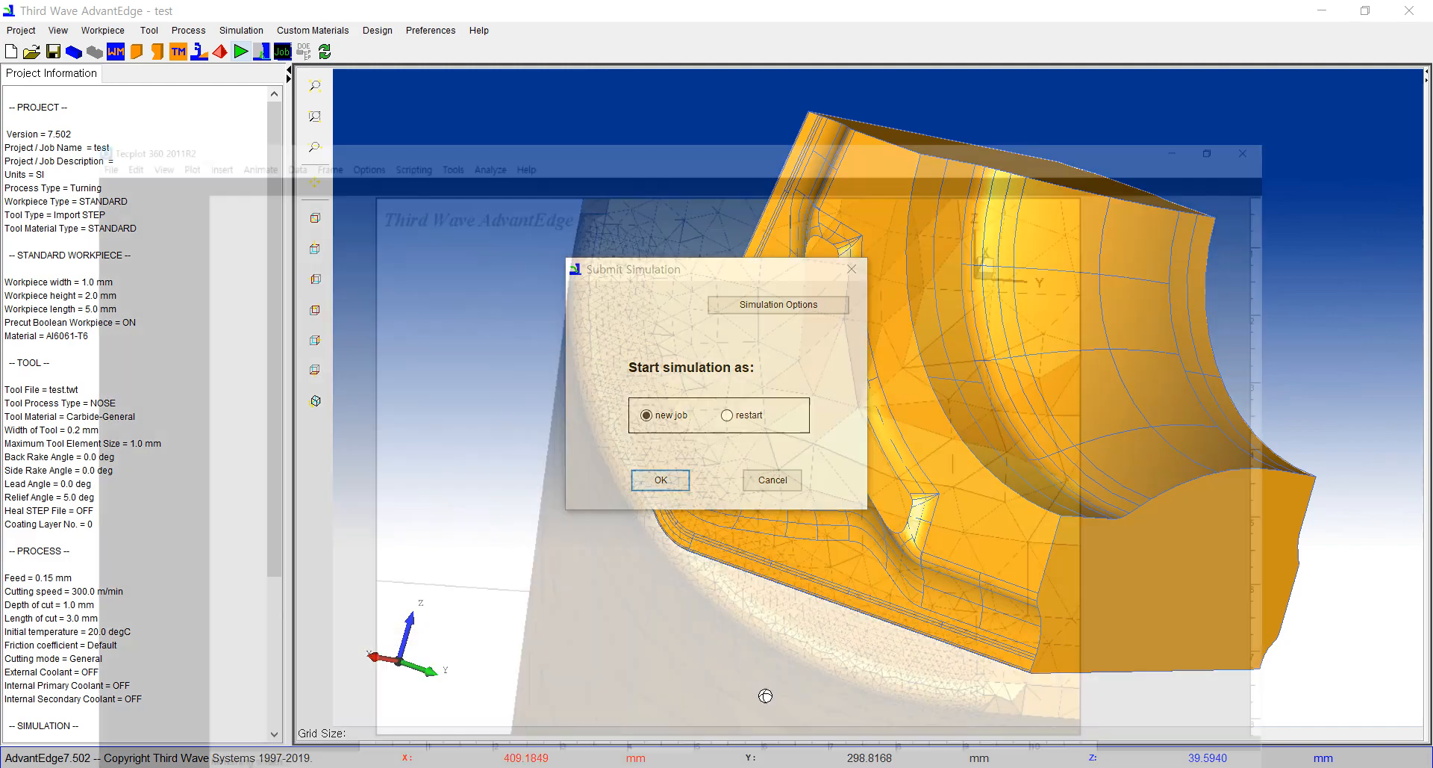
{"action": "left_click_drag", "start_coordinate": [852, 480], "coordinate": [953, 326]}
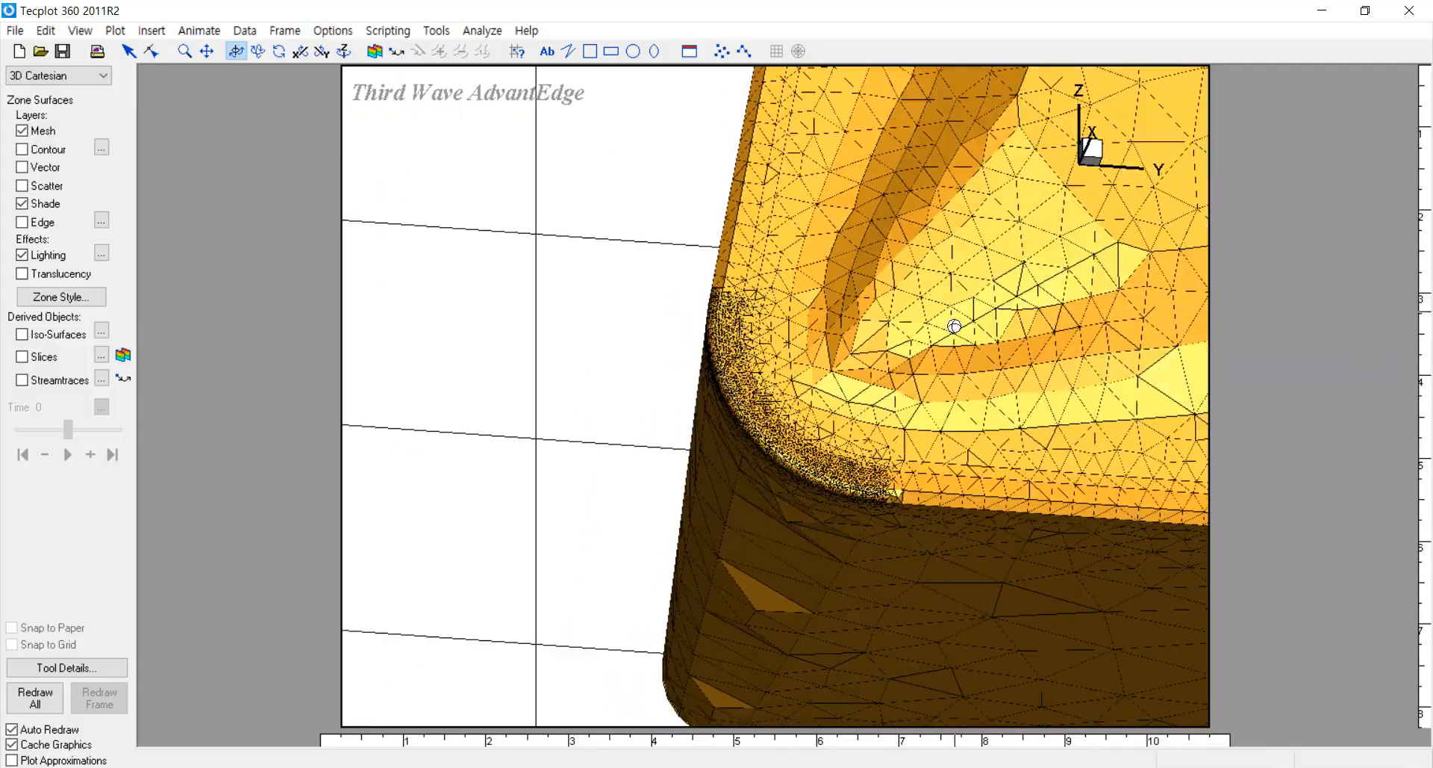
{"action": "left_click_drag", "start_coordinate": [987, 409], "coordinate": [784, 479]}
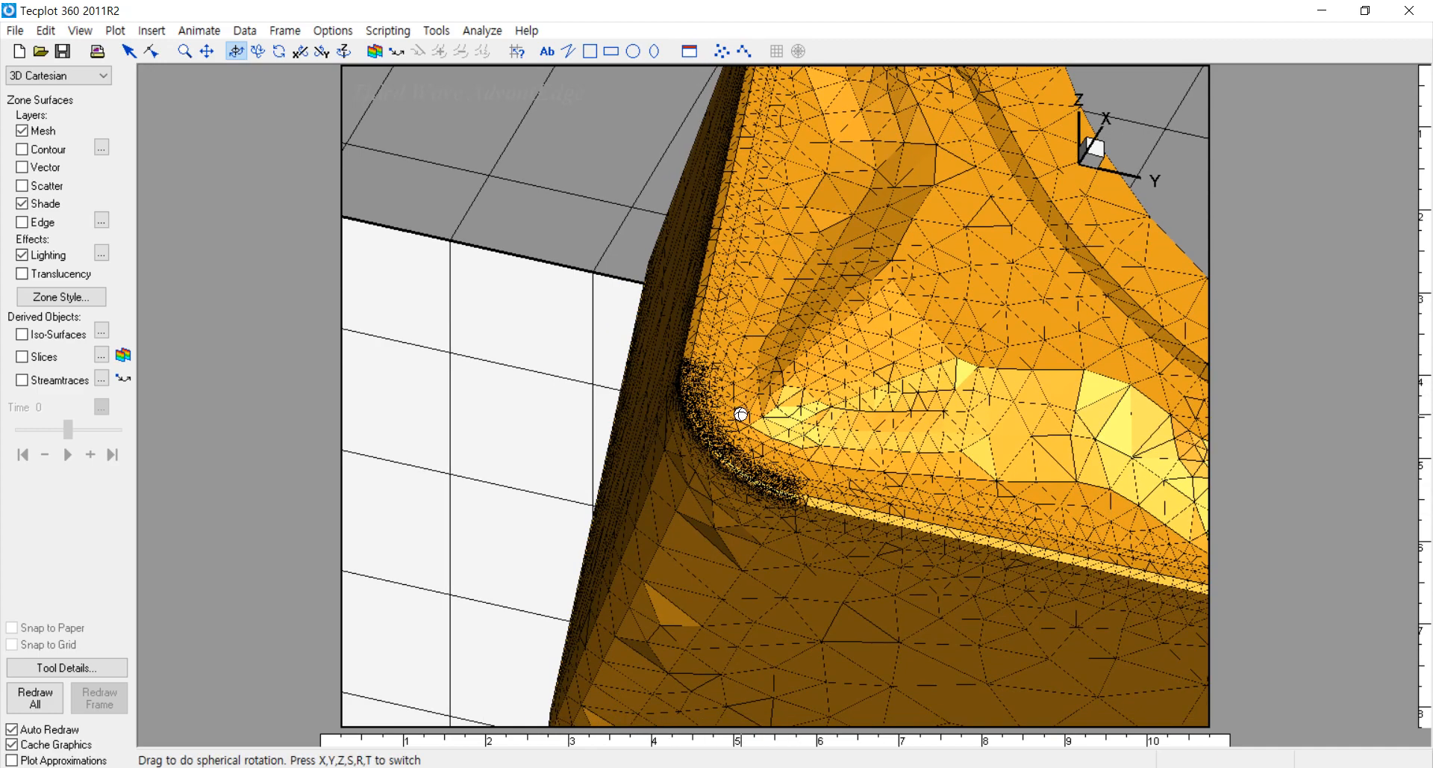
Step: Examine the refined mesh along the insert's rounded nose cutting edge up close from several angles
{"action": "left_click_drag", "start_coordinate": [701, 356], "coordinate": [699, 226]}
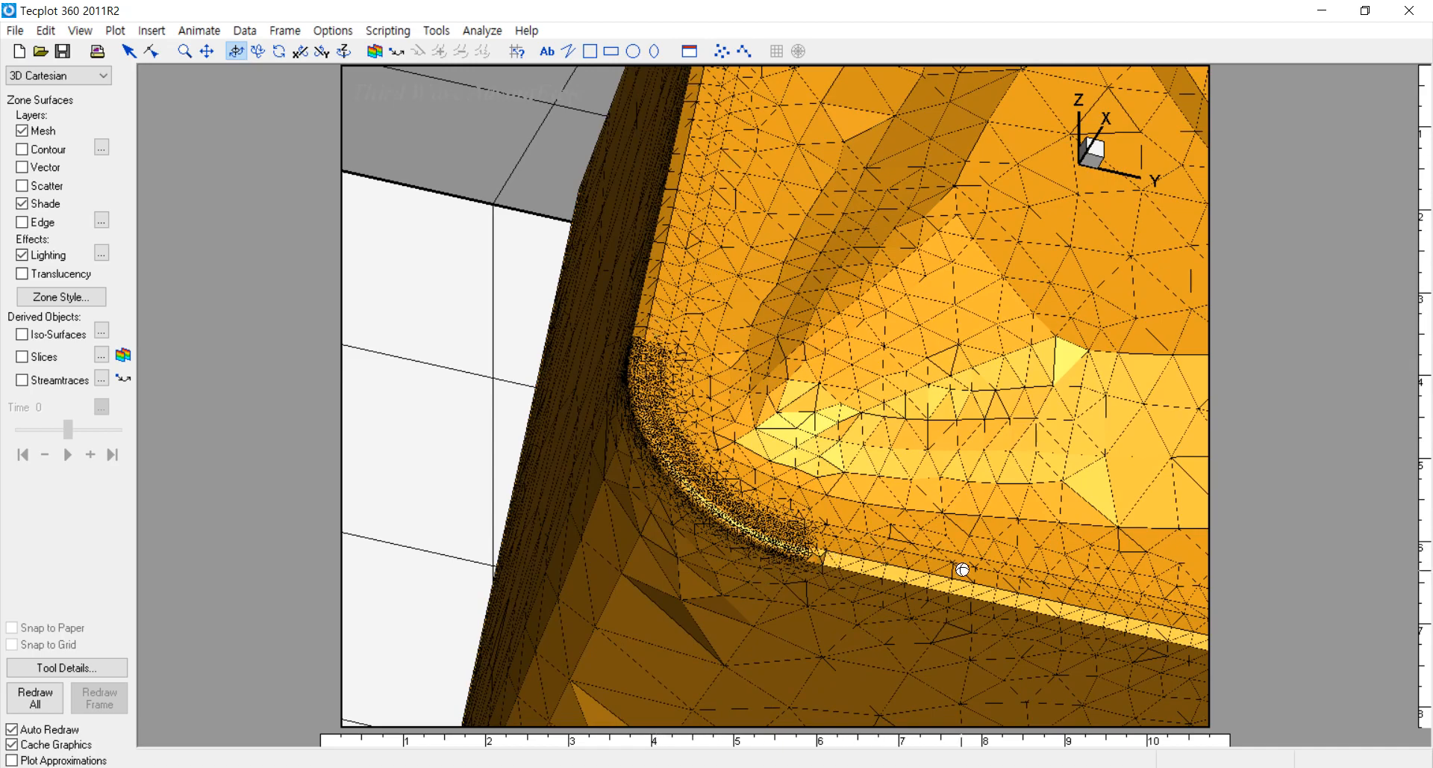
{"action": "middle_click_drag", "start_coordinate": [700, 373], "coordinate": [730, 515]}
{"action": "right_click_drag", "start_coordinate": [731, 515], "coordinate": [892, 335]}
{"action": "middle_click_drag", "start_coordinate": [895, 336], "coordinate": [903, 442]}
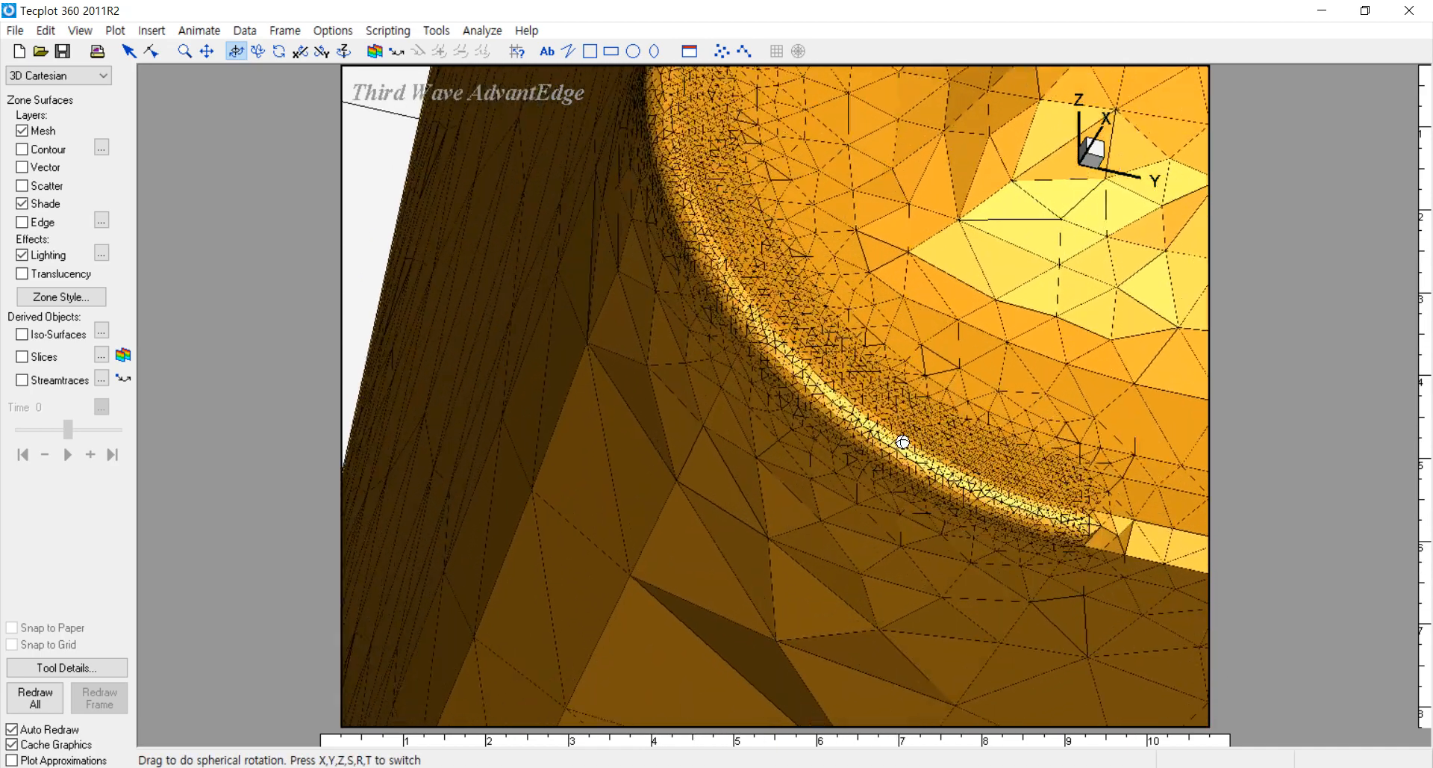
{"action": "right_click_drag", "start_coordinate": [928, 409], "coordinate": [717, 429]}
{"action": "middle_click_drag", "start_coordinate": [736, 362], "coordinate": [758, 454]}
{"action": "right_click_drag", "start_coordinate": [761, 468], "coordinate": [874, 487]}
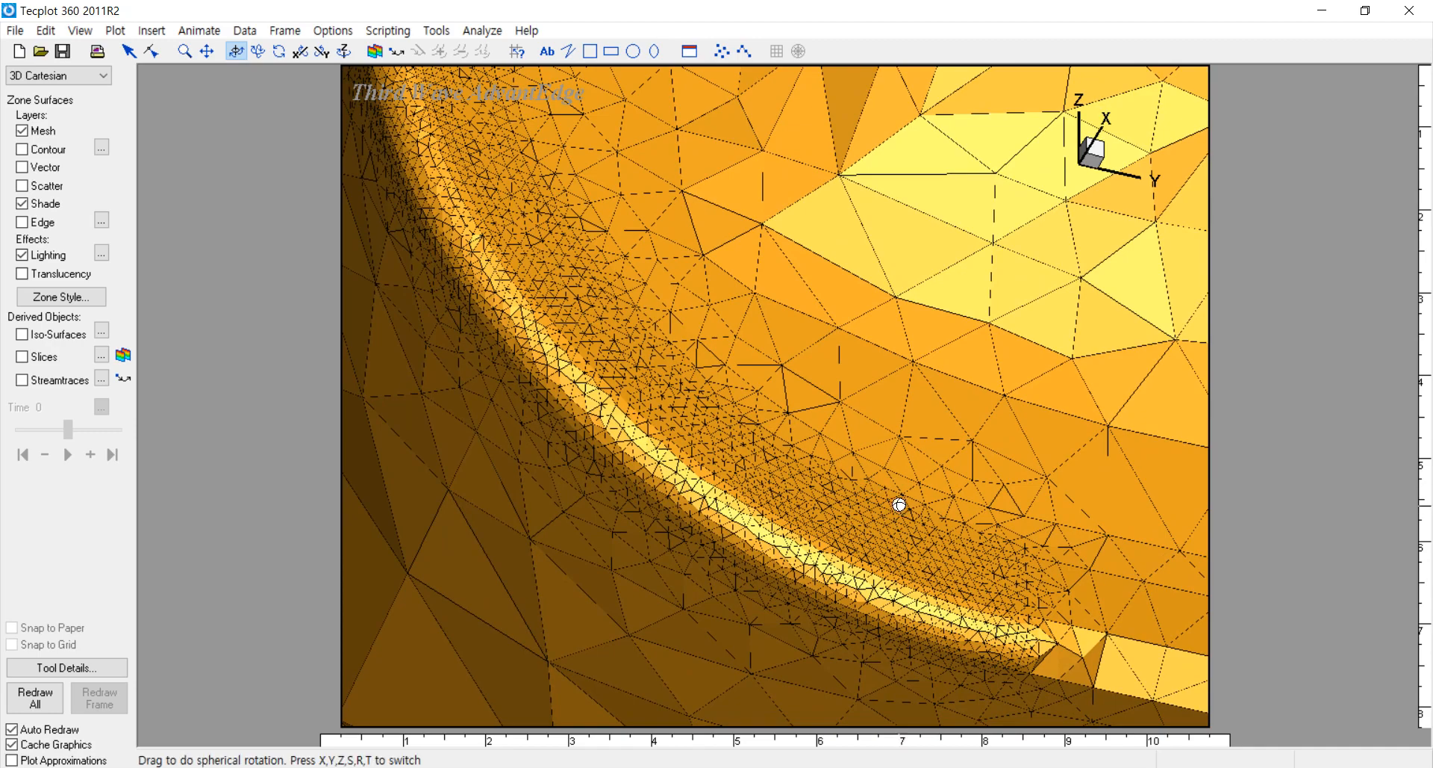
{"action": "middle_click_drag", "start_coordinate": [918, 518], "coordinate": [893, 371]}
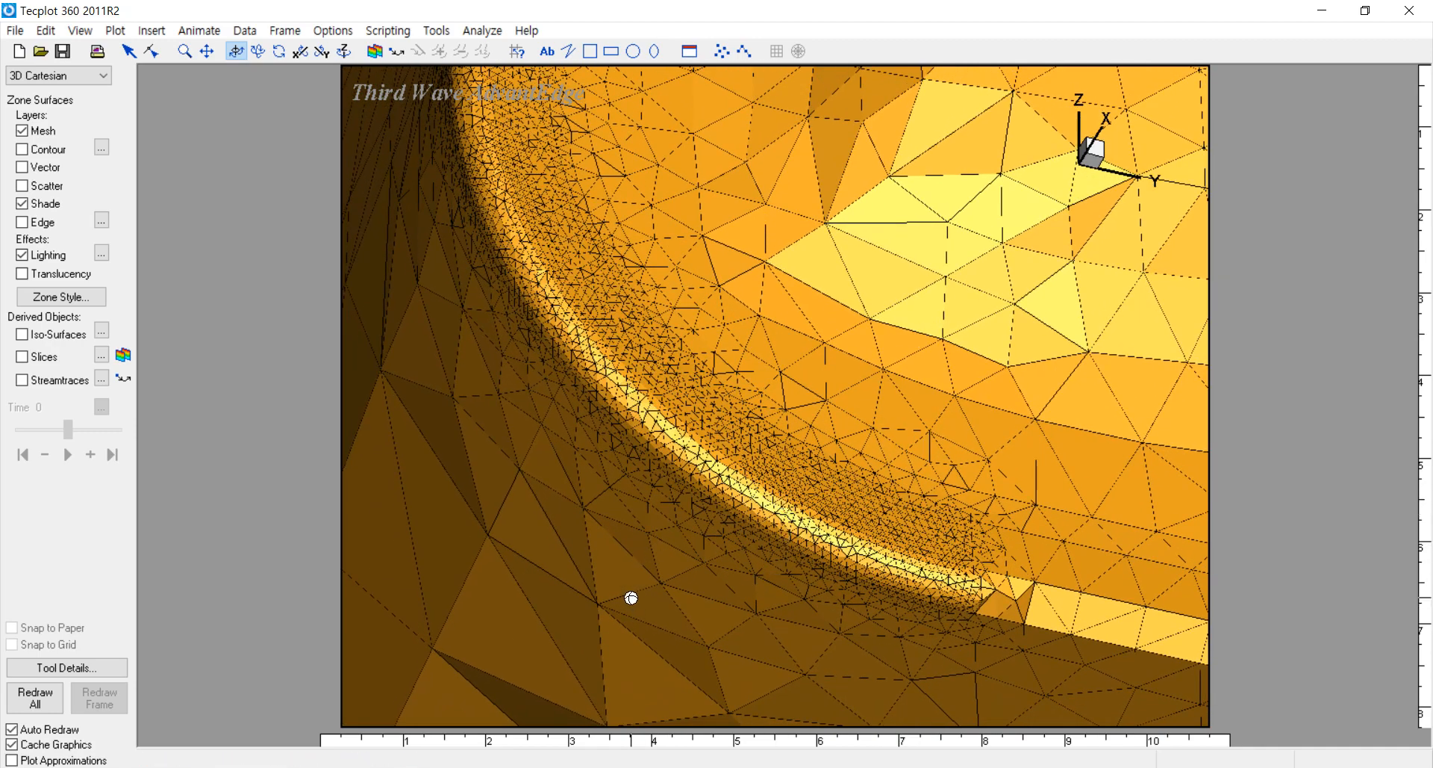
Step: Switch to the Tecplot window comparing the 25 and 50 micron tool edge results and open AdvantEdge Quick Analysis clear of the plots
{"action": "left_click", "coordinate": [608, 767]}
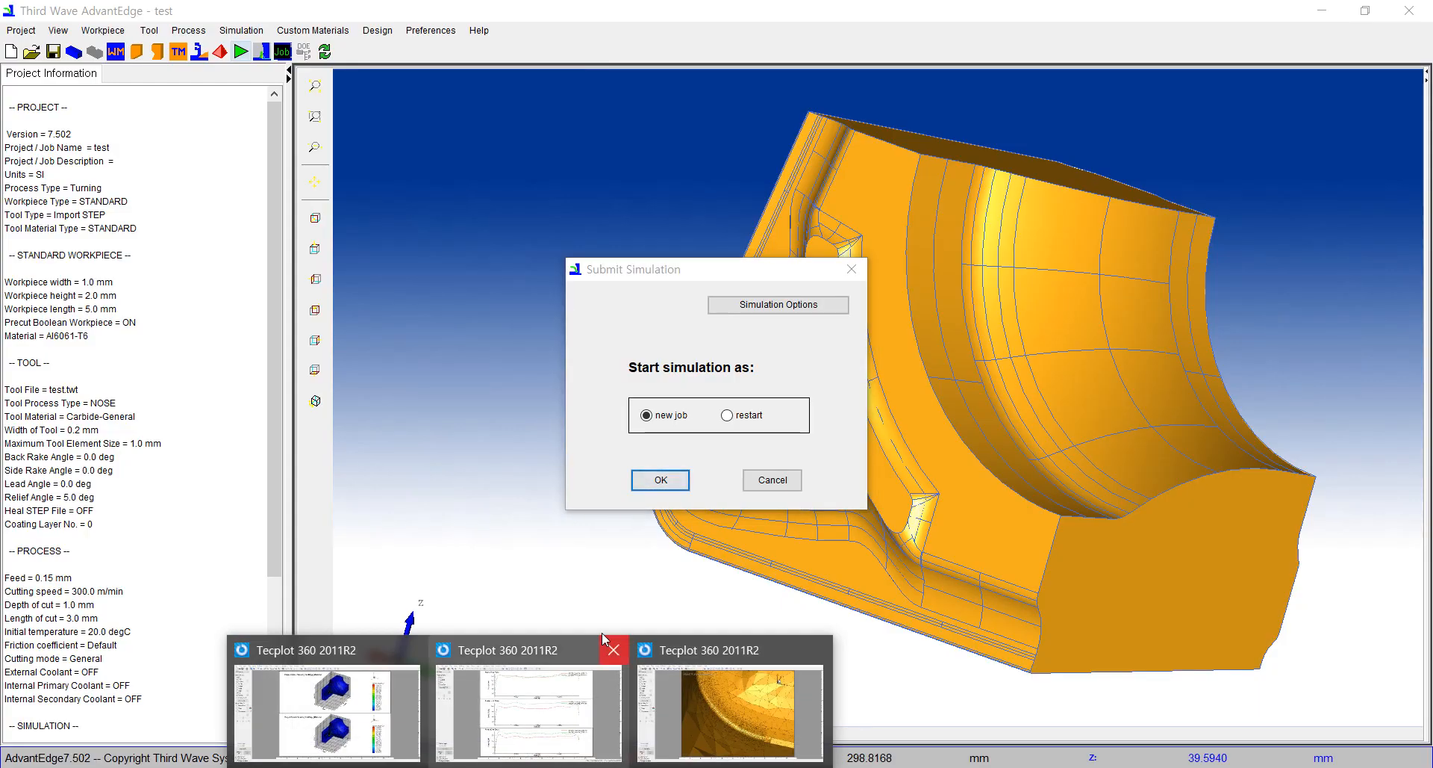
{"action": "left_click", "coordinate": [359, 709]}
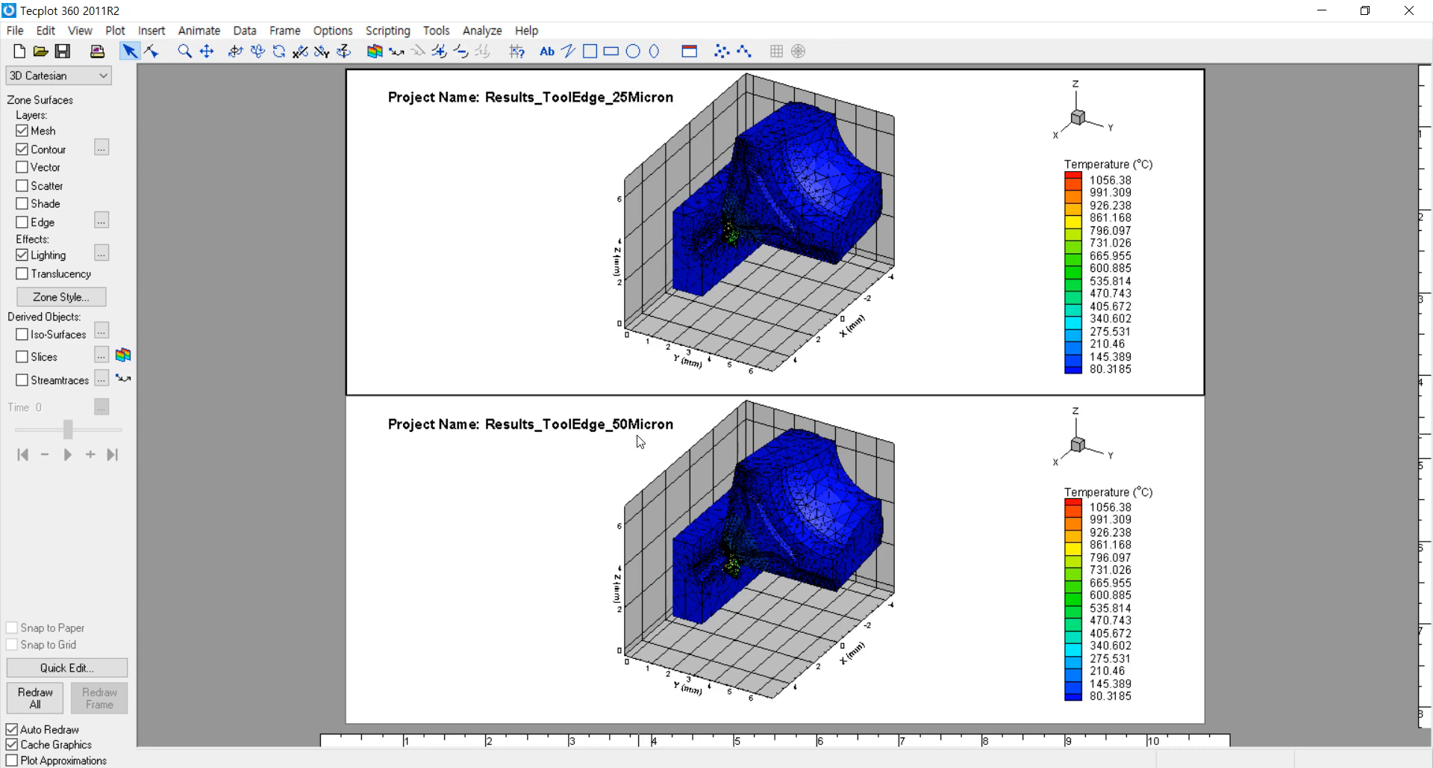
{"action": "left_click", "coordinate": [437, 30]}
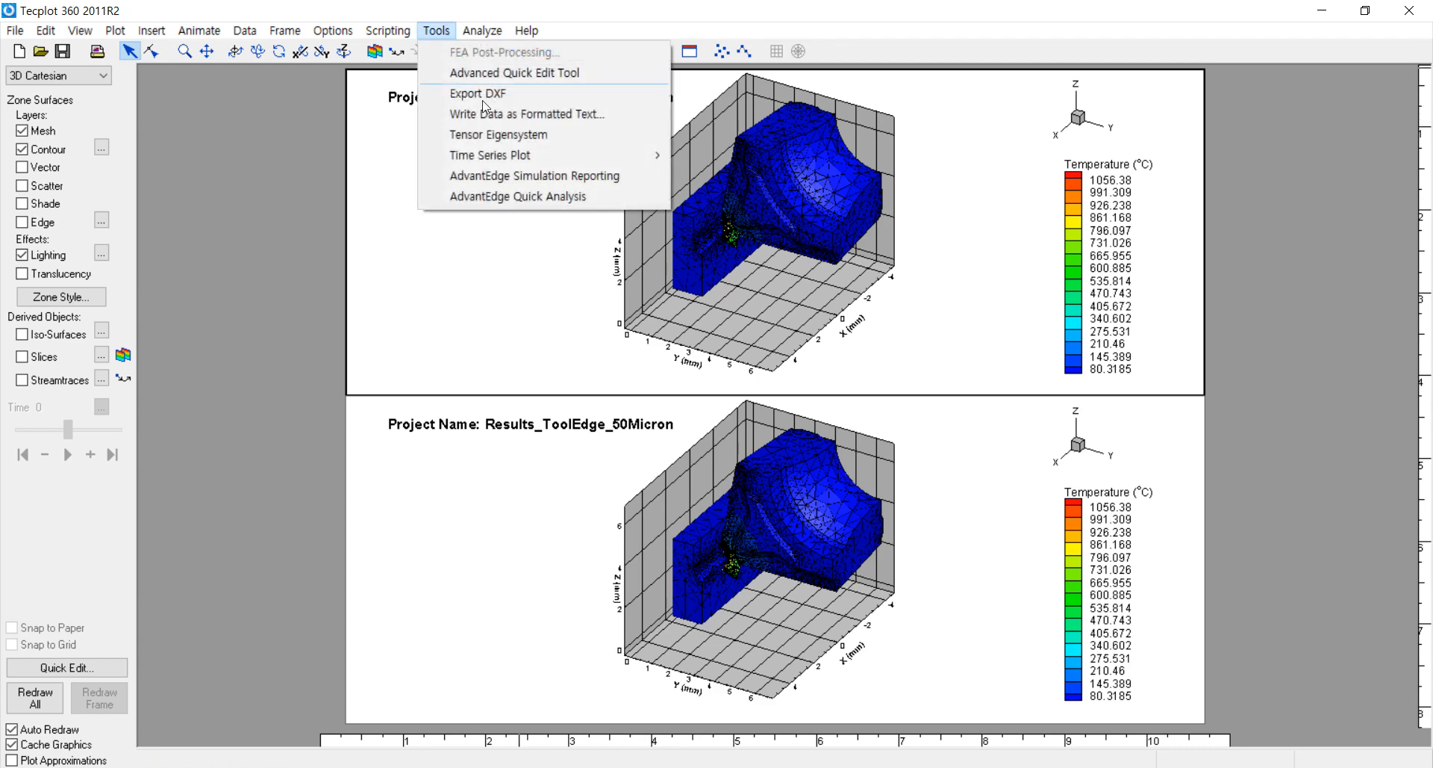
{"action": "left_click", "coordinate": [513, 198]}
{"action": "left_click_drag", "start_coordinate": [1258, 129], "coordinate": [1245, 145]}
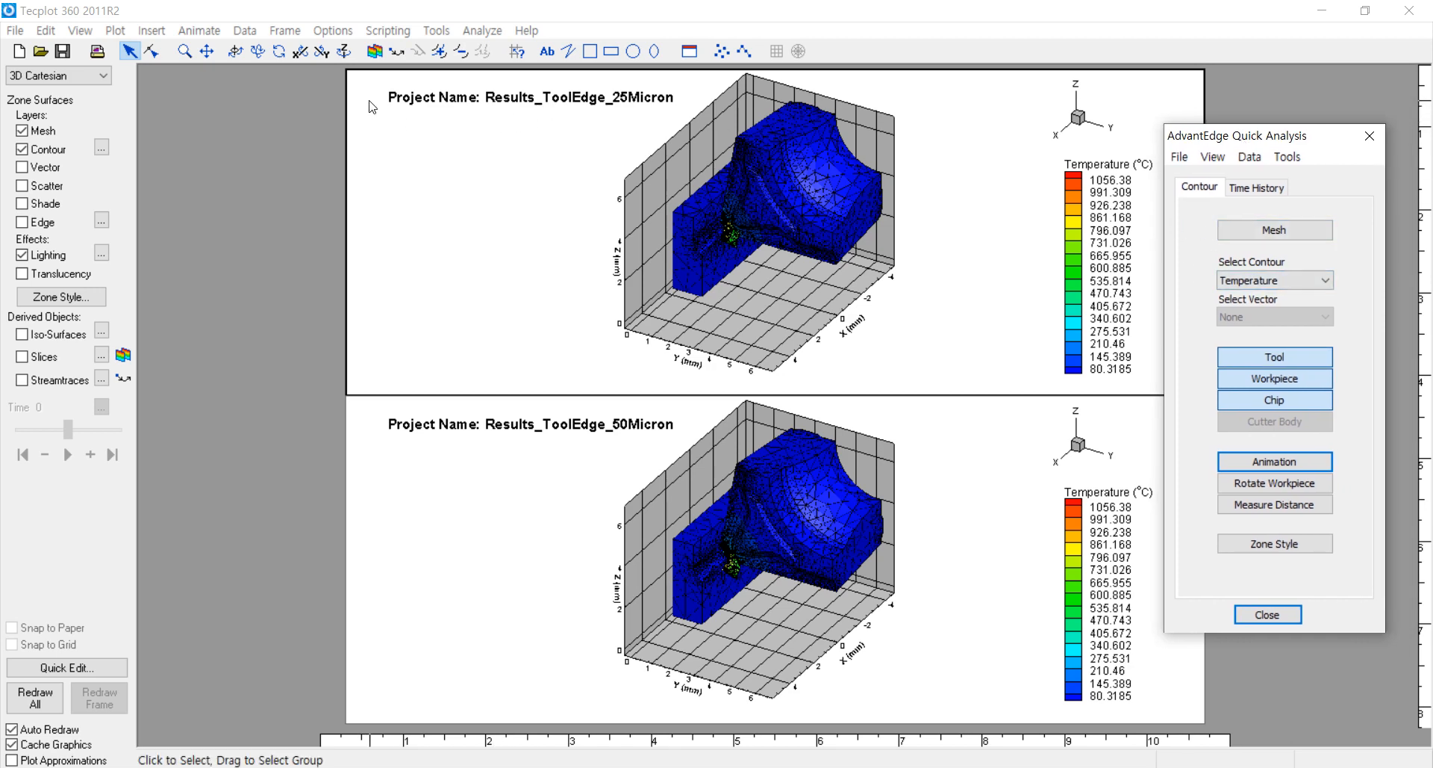
Step: Examine the temperature contours around the chip and tool nose in both the 25 and 50 micron results
{"action": "left_click", "coordinate": [235, 51]}
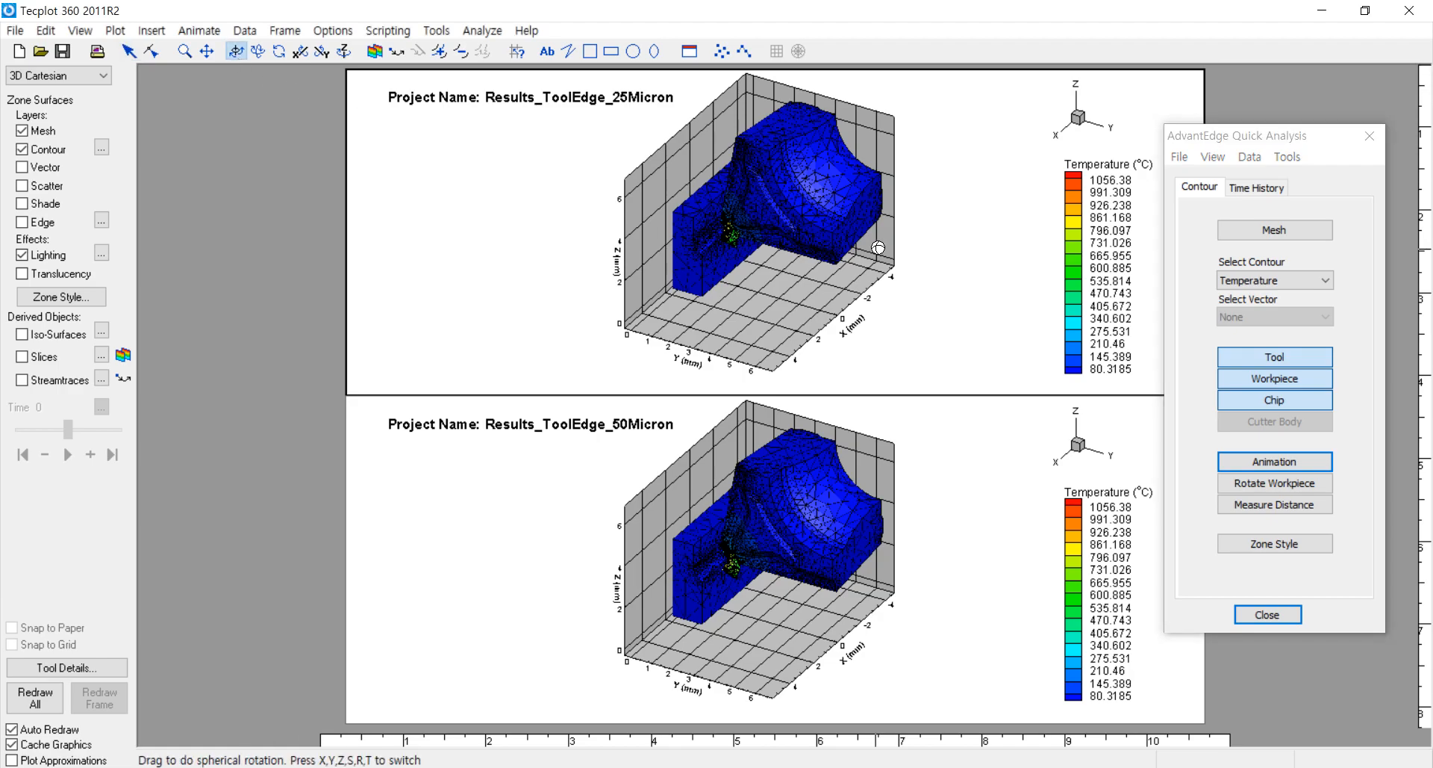
{"action": "left_click_drag", "start_coordinate": [771, 273], "coordinate": [769, 196]}
{"action": "scroll", "coordinate": [764, 240], "scroll_direction": "up", "scroll_amount": 8}
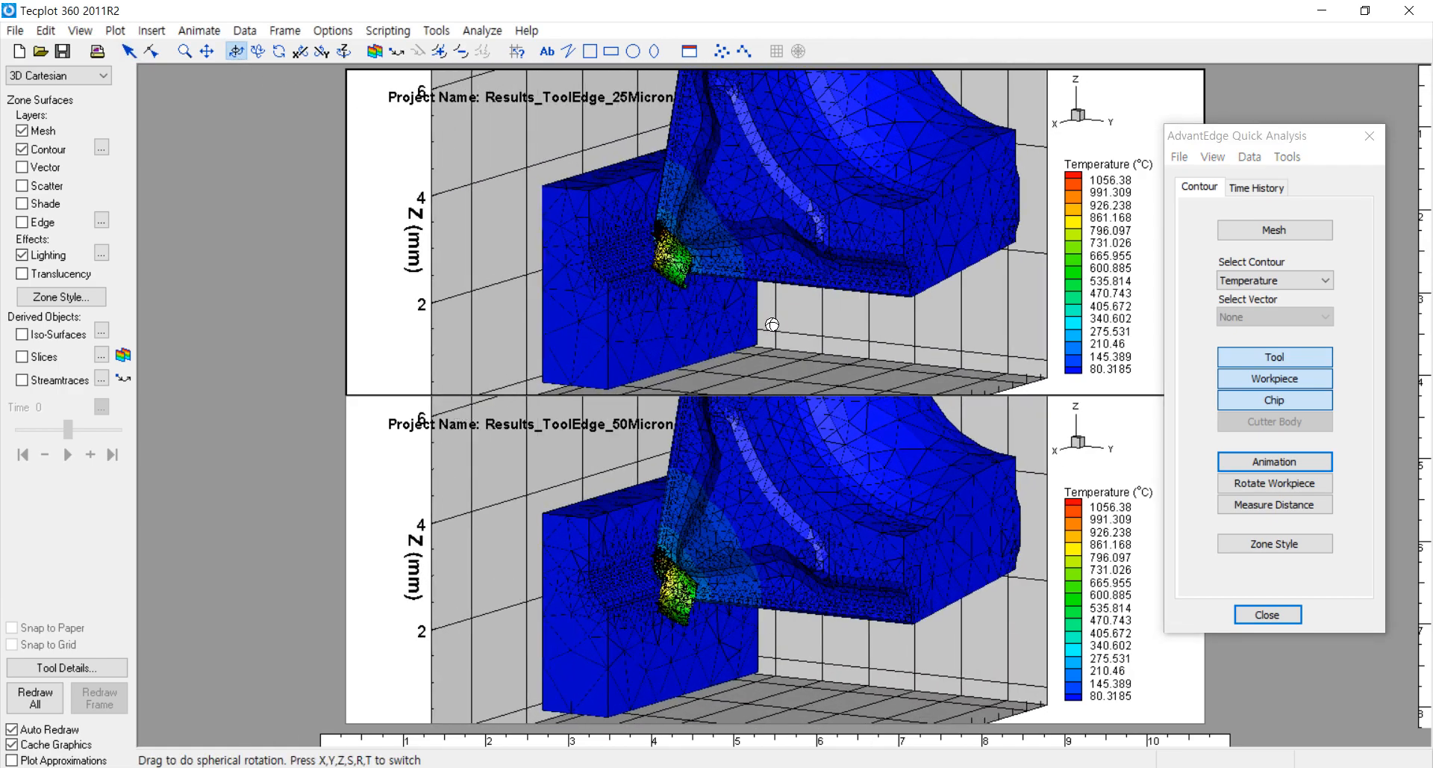
{"action": "mouse_move", "coordinate": [729, 278]}
{"action": "left_mouse_down"}
{"action": "mouse_move", "coordinate": [781, 256]}
{"action": "mouse_move", "coordinate": [742, 247]}
{"action": "mouse_move", "coordinate": [669, 262]}
{"action": "mouse_move", "coordinate": [665, 221]}
{"action": "mouse_move", "coordinate": [675, 265]}
{"action": "mouse_move", "coordinate": [657, 289]}
{"action": "mouse_move", "coordinate": [704, 304]}
{"action": "left_mouse_up"}
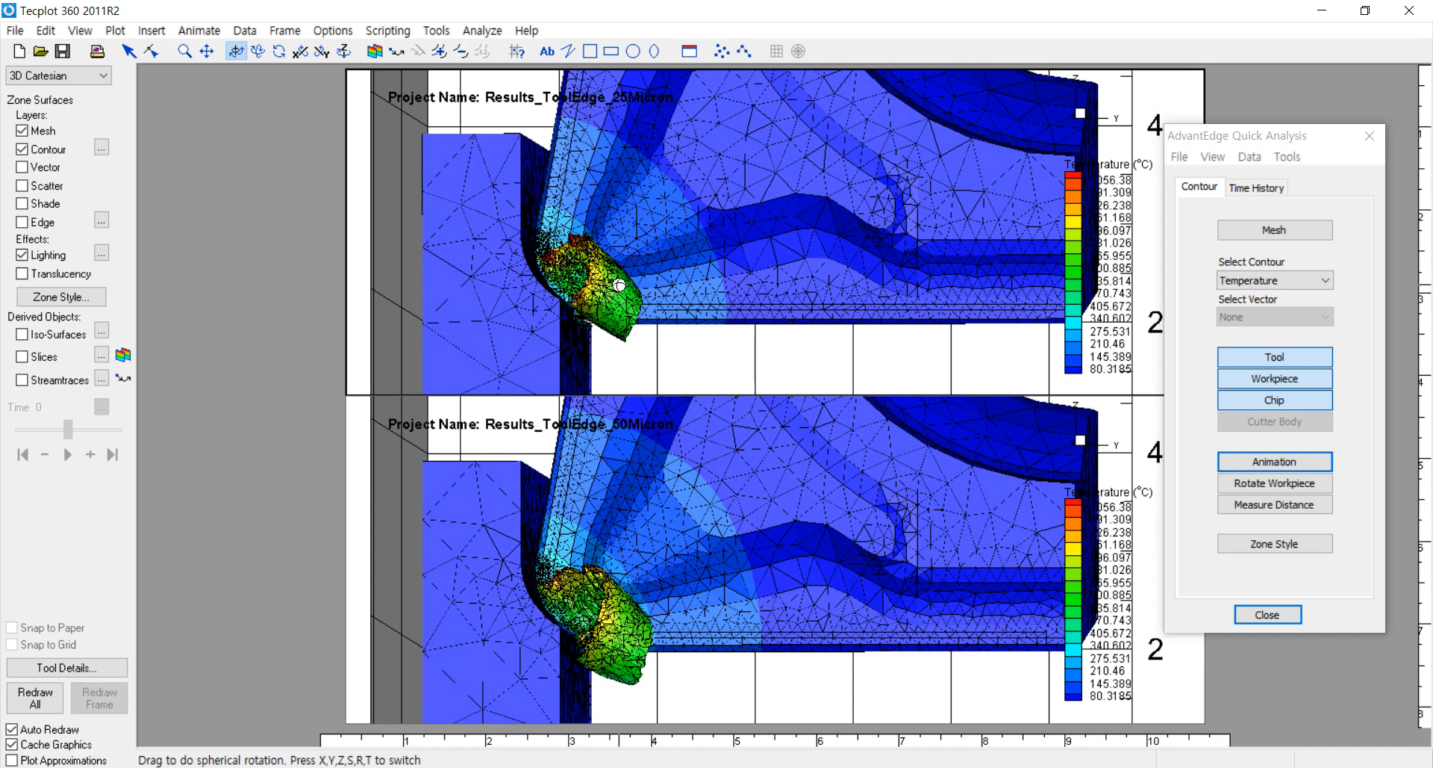
Step: Switch to the Tecplot window with the force-time plots and open AdvantEdge Quick Analysis for its time history
{"action": "mouse_move", "coordinate": [529, 765]}
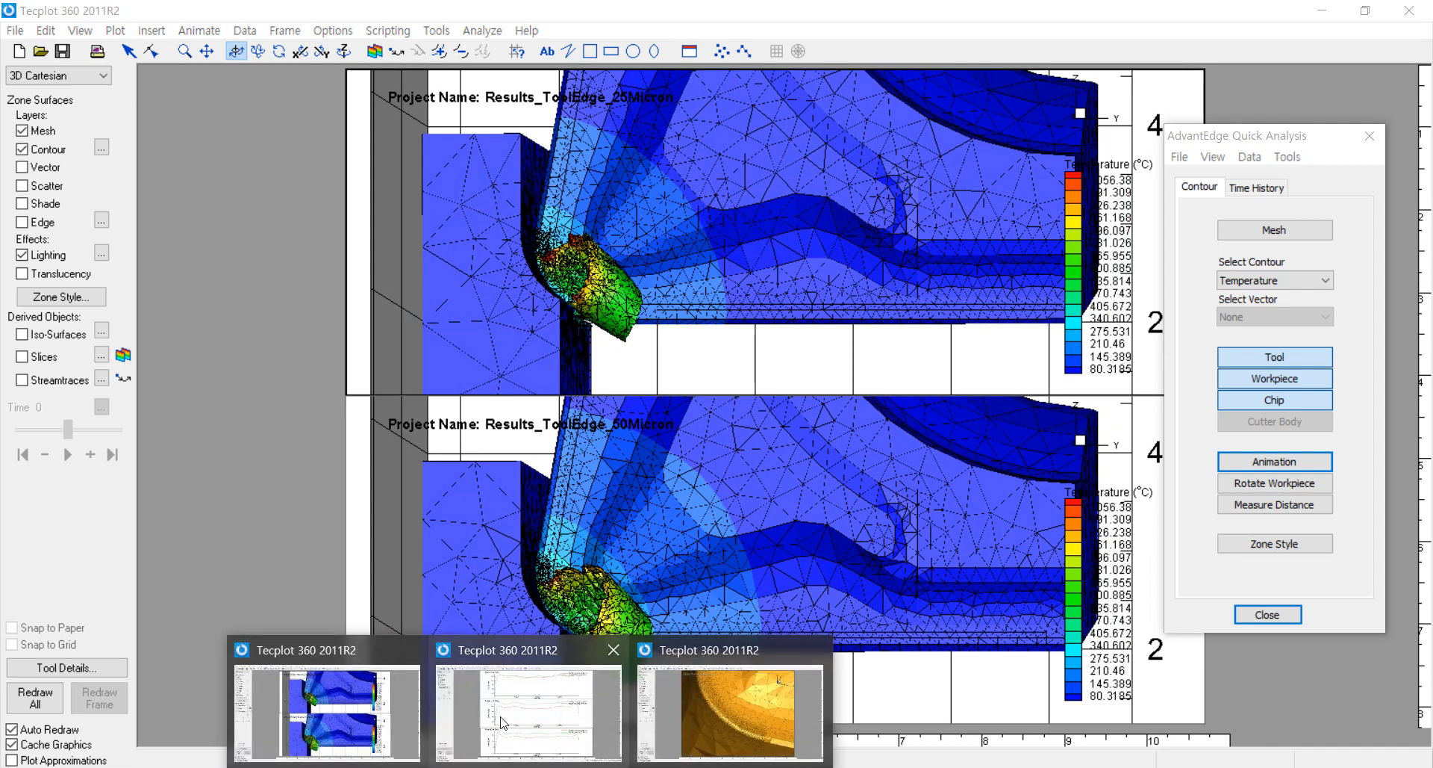
{"action": "left_click", "coordinate": [524, 714]}
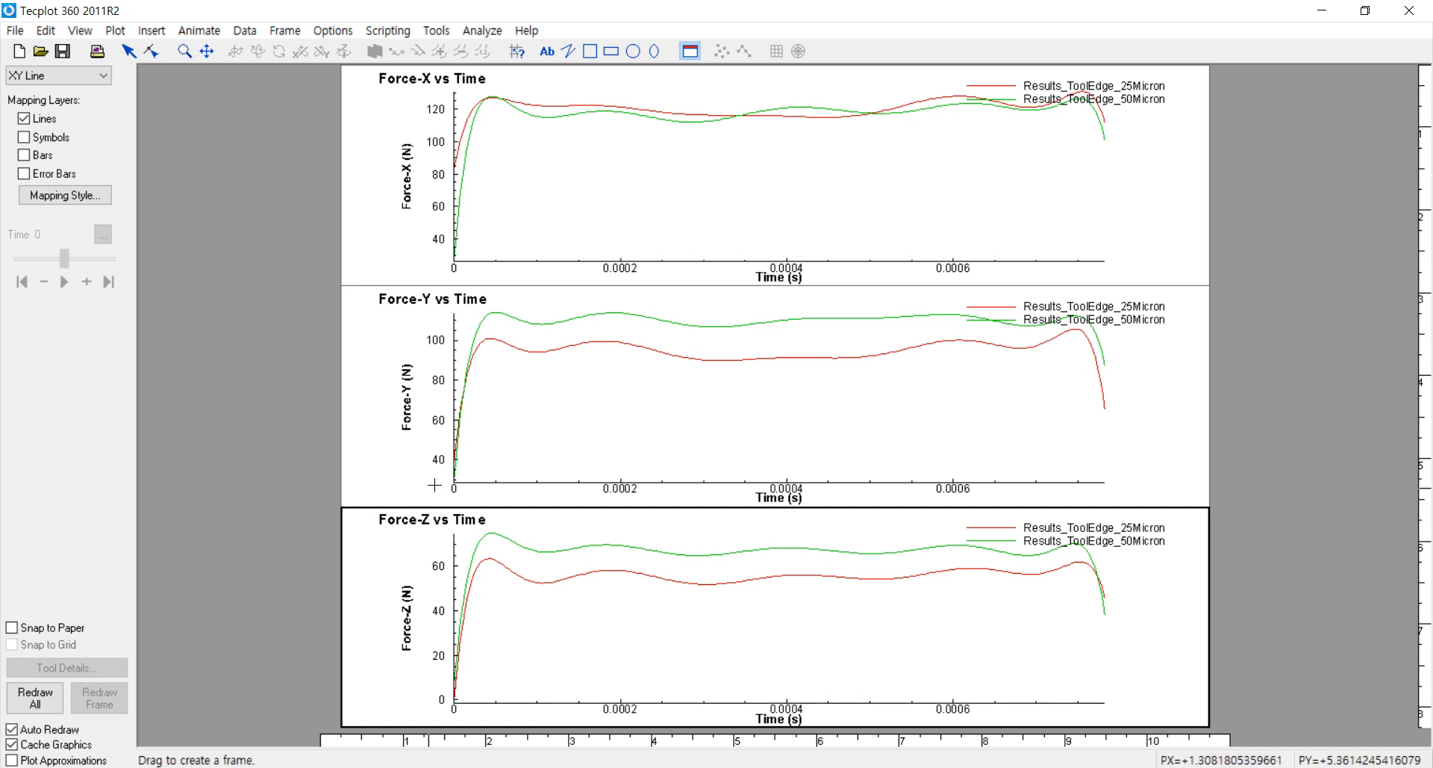
{"action": "left_click", "coordinate": [437, 29]}
{"action": "left_click", "coordinate": [508, 197]}
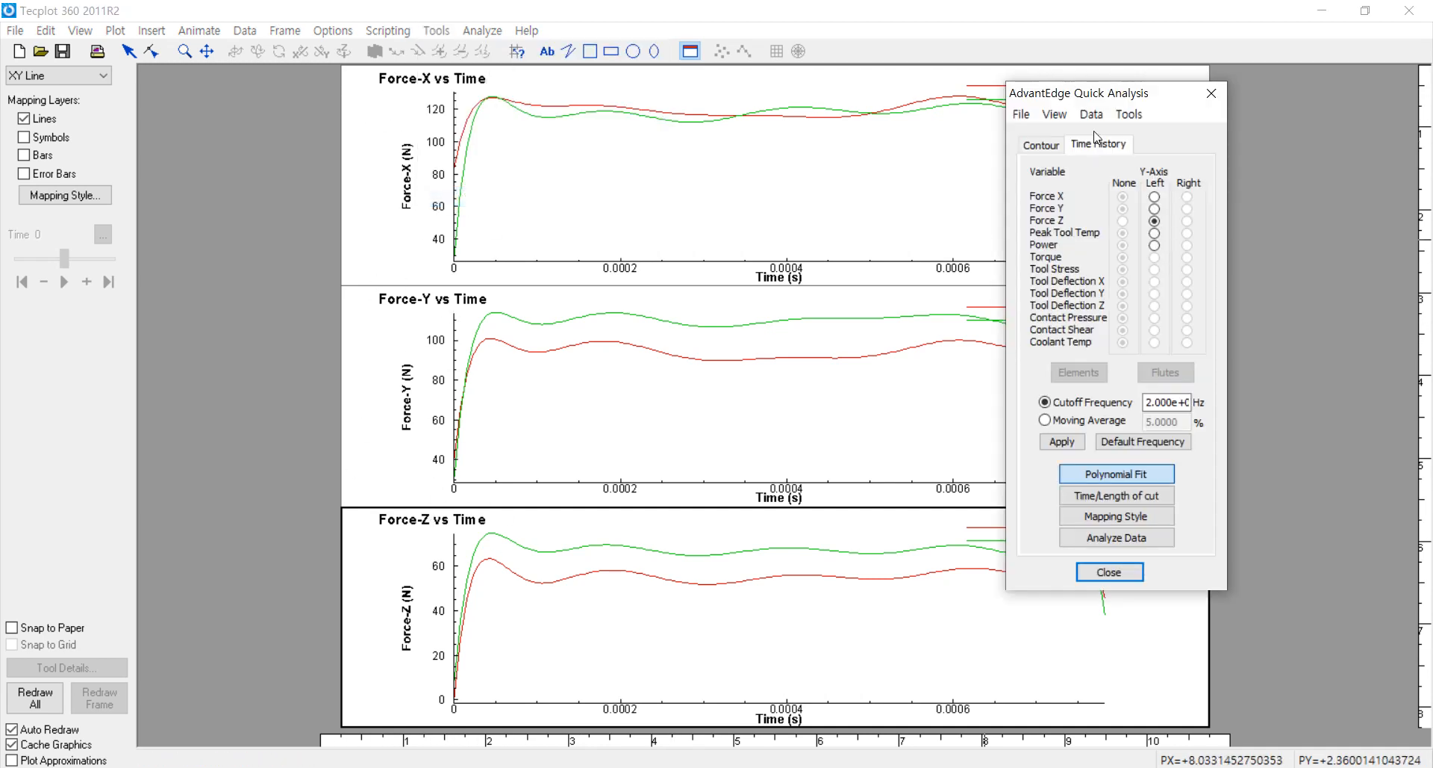
Step: Replace the Force-Z curves in the third plot with Power, then with Peak Tool Temp on the left Y-axis
{"action": "left_click_drag", "start_coordinate": [1123, 101], "coordinate": [1187, 151]}
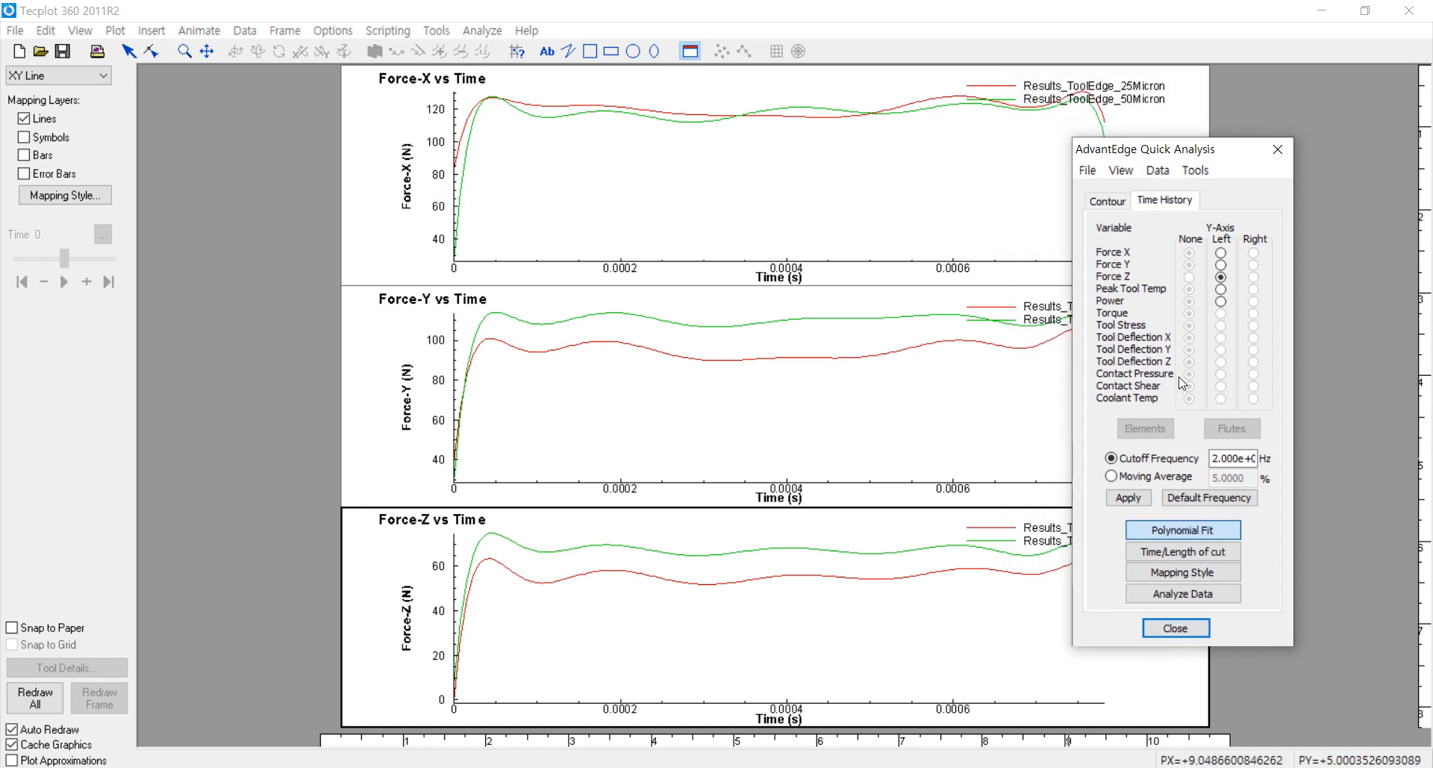
{"action": "left_click", "coordinate": [1222, 302]}
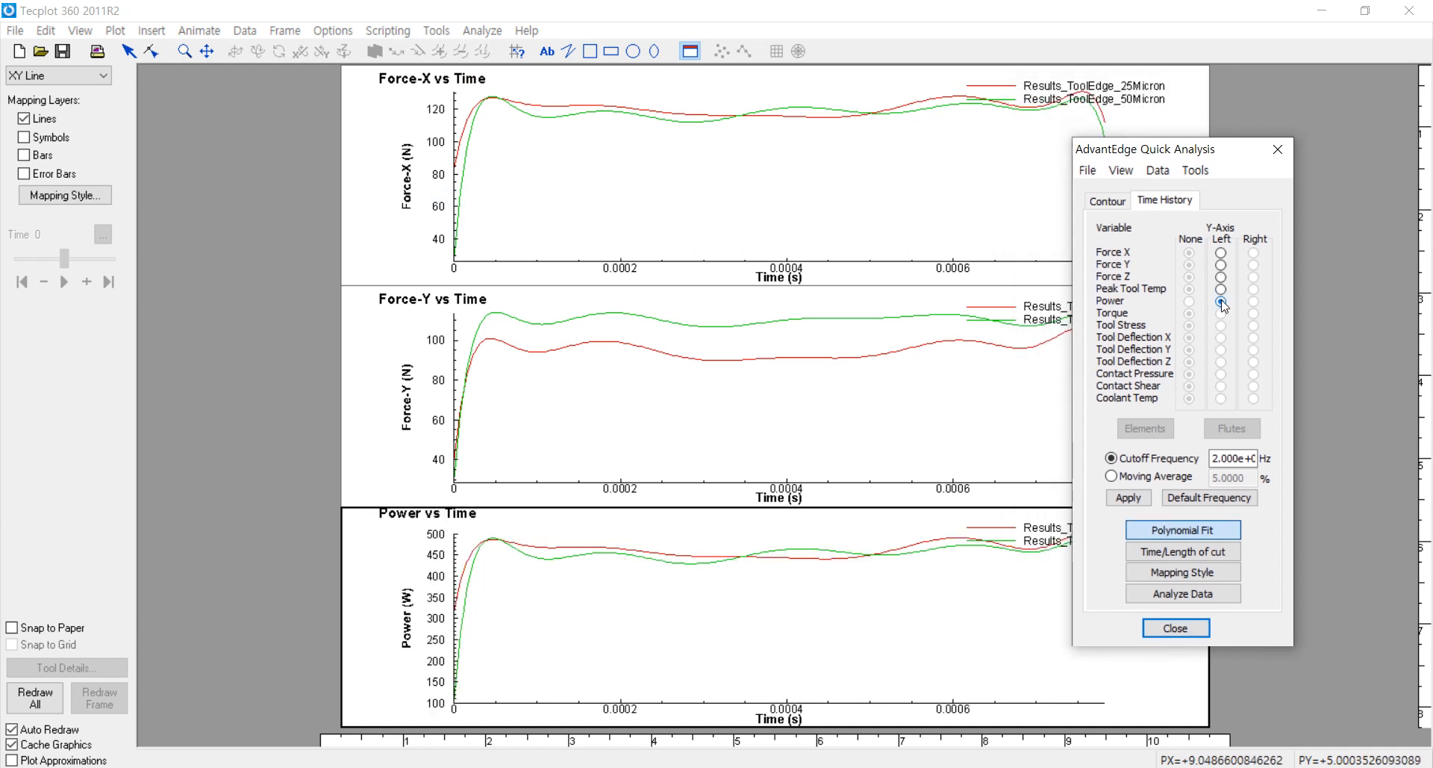
{"action": "left_click", "coordinate": [1221, 289]}
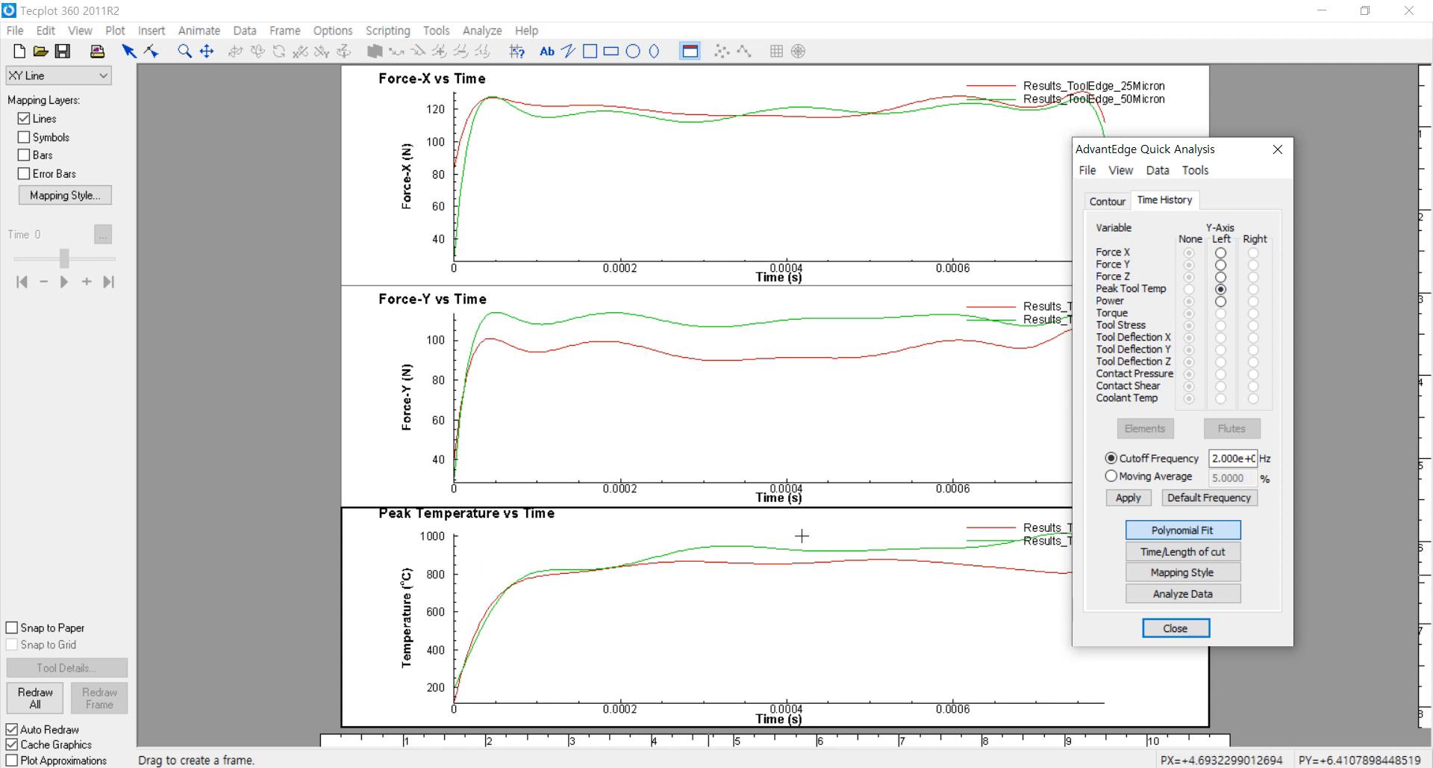